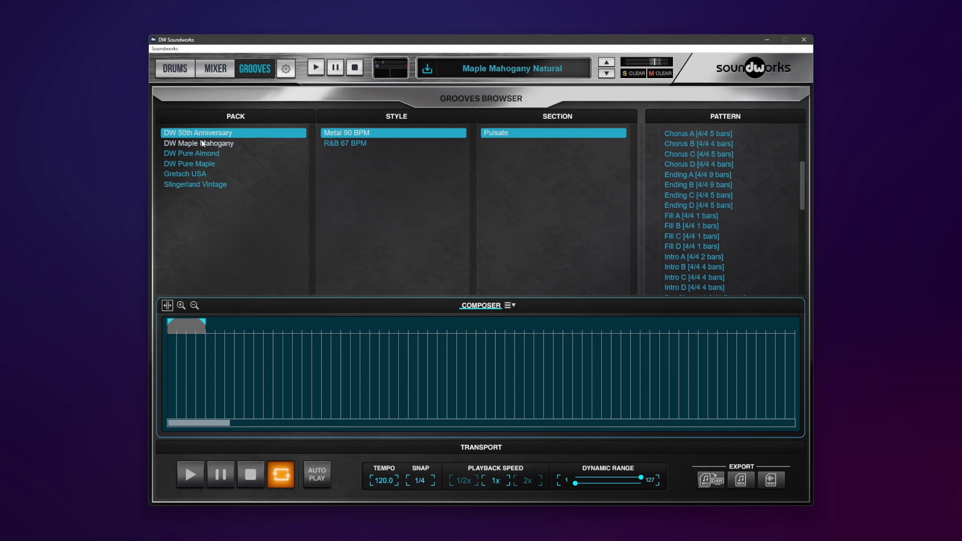
- Compare the DW Pure Almond, Gretsch USA and DW Pure Maple packs, then return to DW Maple Mahogany
{"action": "left_click", "coordinate": [202, 144]}
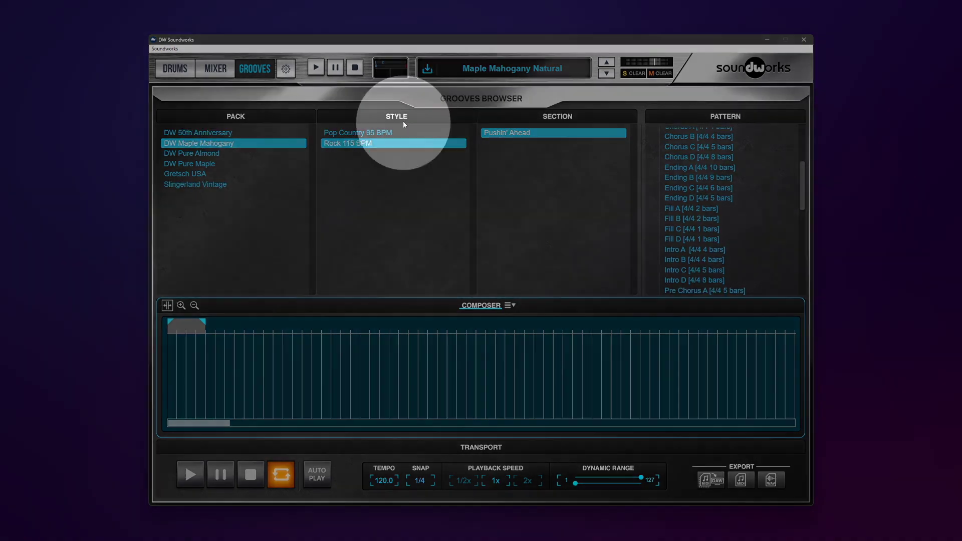
{"action": "left_click", "coordinate": [209, 153]}
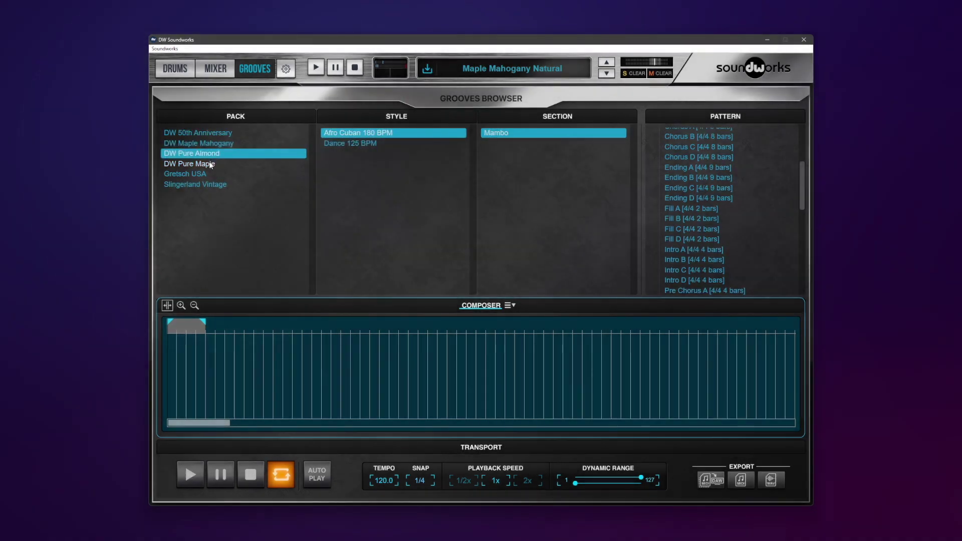
{"action": "left_click", "coordinate": [211, 165]}
{"action": "left_click", "coordinate": [206, 185]}
{"action": "left_click", "coordinate": [203, 175]}
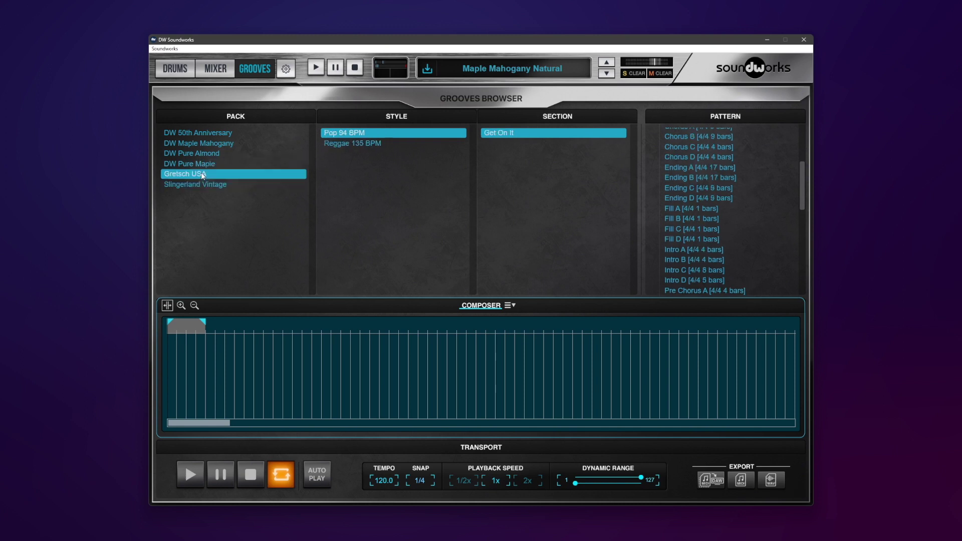
{"action": "left_click", "coordinate": [200, 164]}
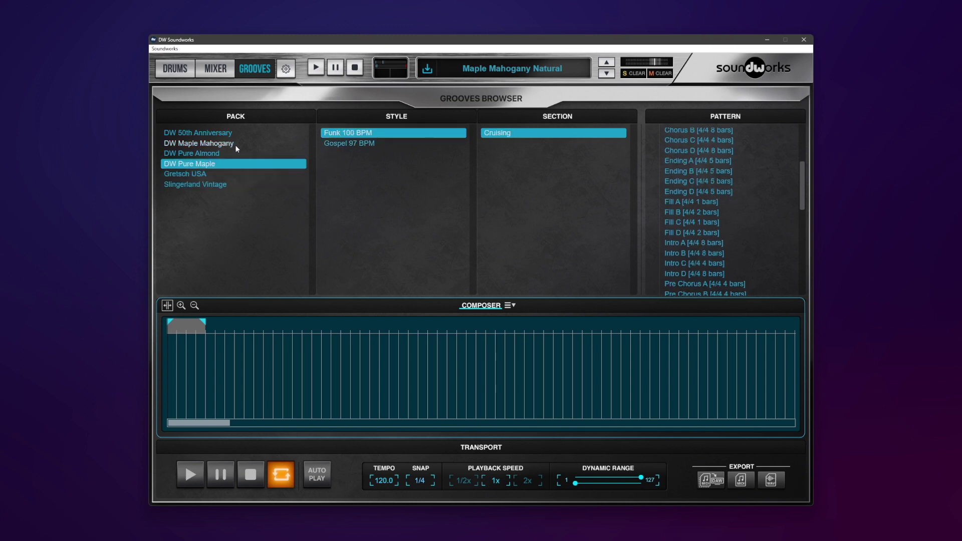
{"action": "left_click", "coordinate": [200, 132]}
{"action": "left_click", "coordinate": [210, 144]}
{"action": "left_click", "coordinate": [351, 142]}
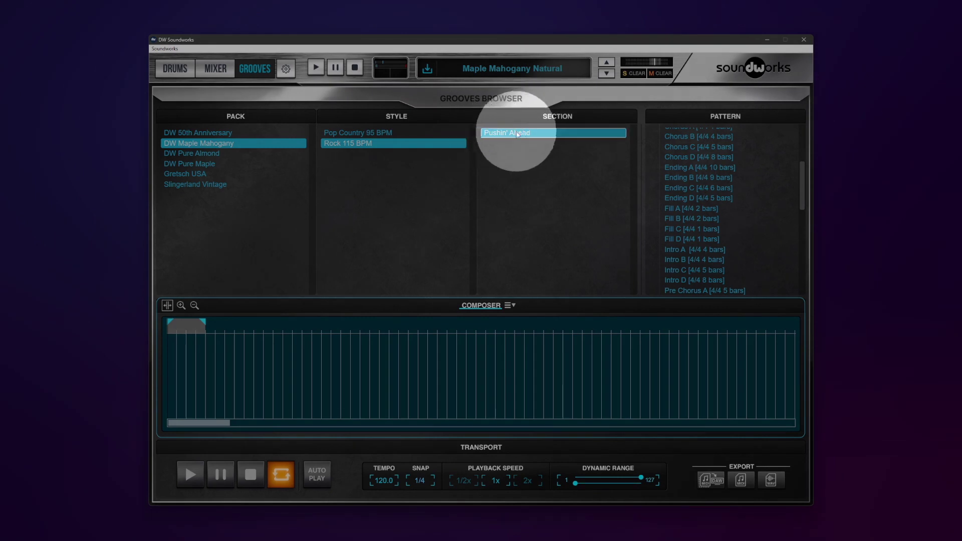
- Check Pop Country 95 BPM, then choose the Rock 115 BPM style and its Pushin' Ahead section
{"action": "left_click", "coordinate": [365, 134]}
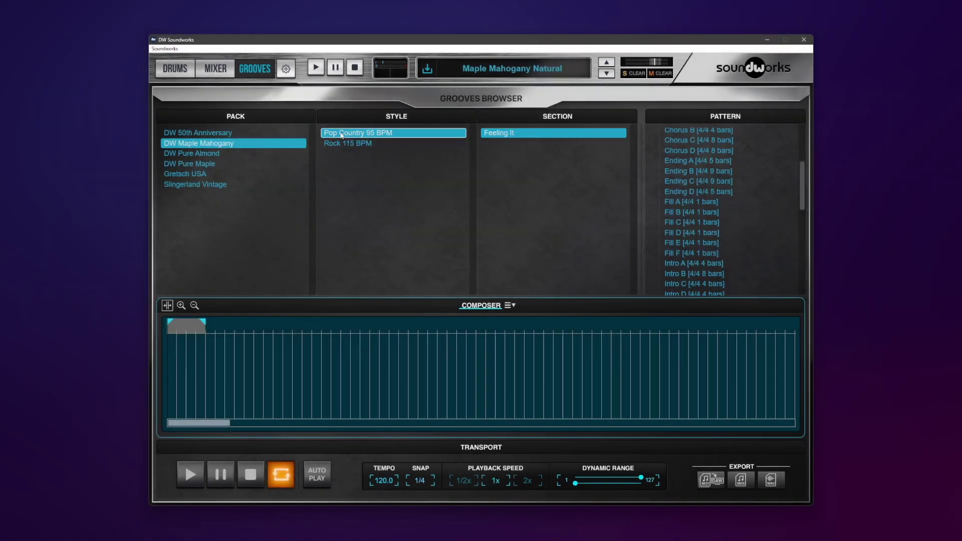
{"action": "left_click", "coordinate": [338, 143]}
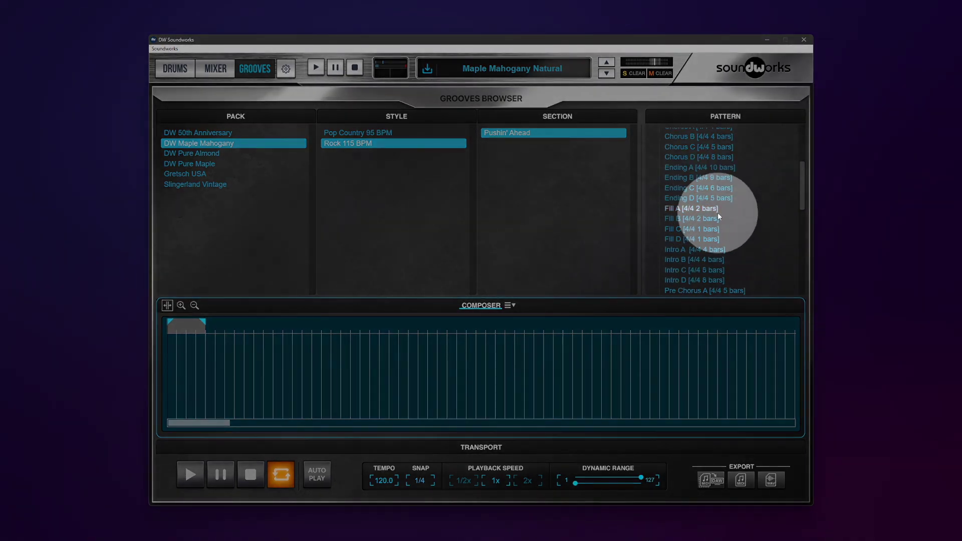
{"action": "scroll", "coordinate": [718, 213], "scroll_direction": "up", "scroll_amount": 3}
{"action": "scroll", "coordinate": [711, 200], "scroll_direction": "down", "scroll_amount": 2}
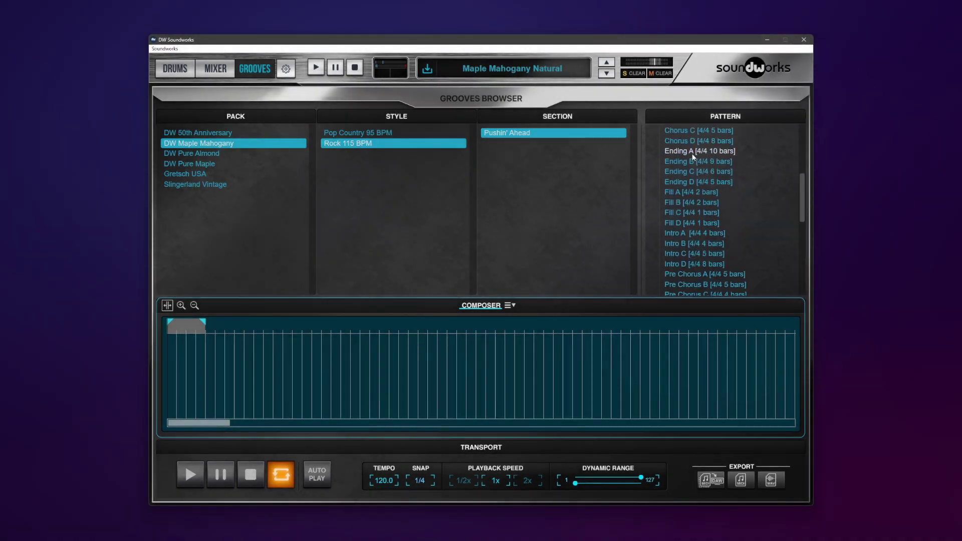
{"action": "scroll", "coordinate": [691, 163], "scroll_direction": "down", "scroll_amount": 3}
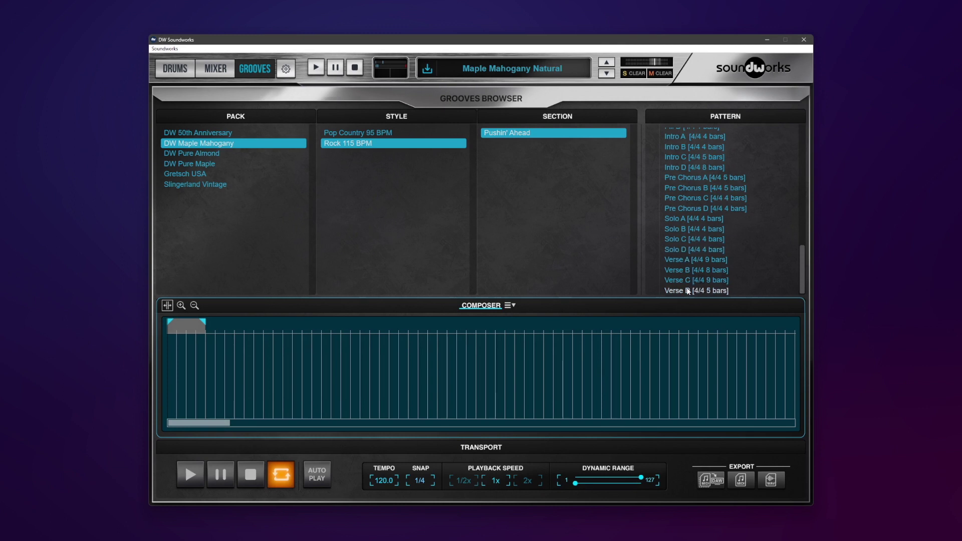
{"action": "scroll", "coordinate": [691, 215], "scroll_direction": "up", "scroll_amount": 3}
{"action": "scroll", "coordinate": [691, 215], "scroll_direction": "up", "scroll_amount": 1}
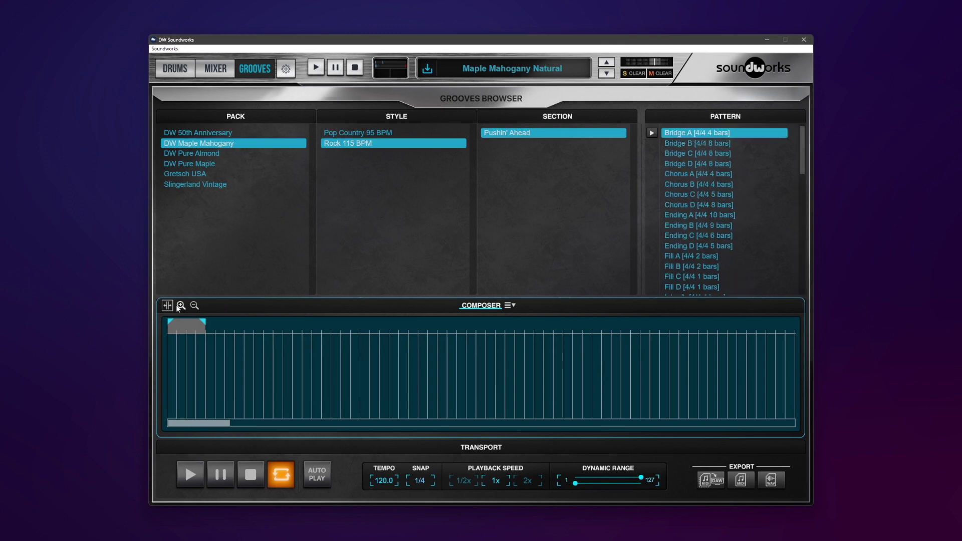
{"action": "left_click", "coordinate": [369, 316]}
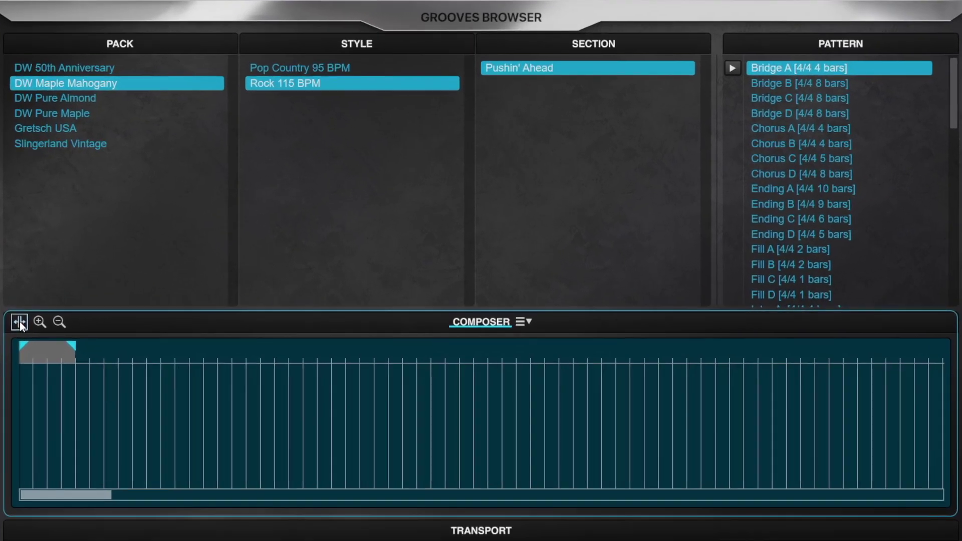
{"action": "left_click", "coordinate": [40, 322]}
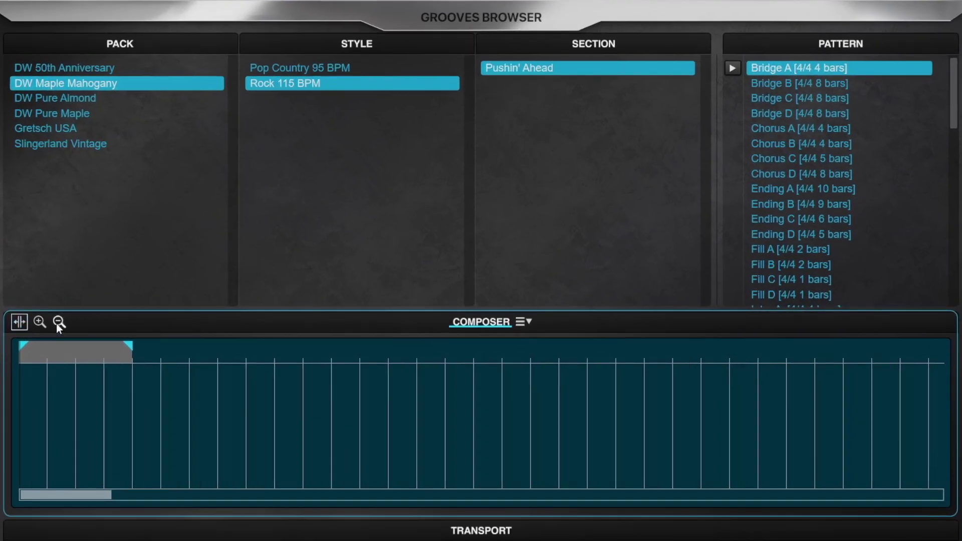
{"action": "left_click", "coordinate": [59, 322]}
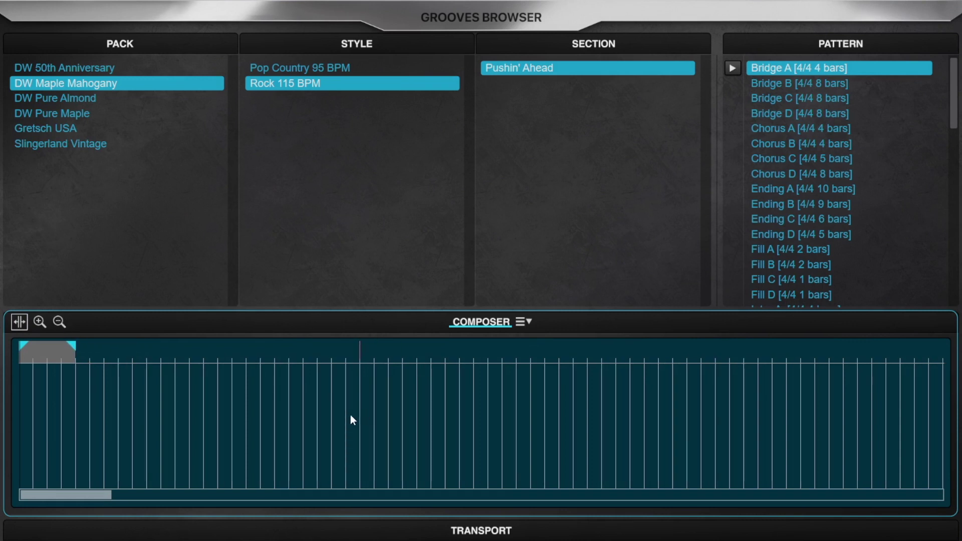
{"action": "mouse_move", "coordinate": [101, 494]}
{"action": "left_mouse_down"}
{"action": "mouse_move", "coordinate": [796, 494]}
{"action": "mouse_move", "coordinate": [88, 502]}
{"action": "left_mouse_up"}
{"action": "mouse_move", "coordinate": [72, 346]}
{"action": "left_mouse_down"}
{"action": "mouse_move", "coordinate": [362, 352]}
{"action": "mouse_move", "coordinate": [80, 355]}
{"action": "left_mouse_up"}
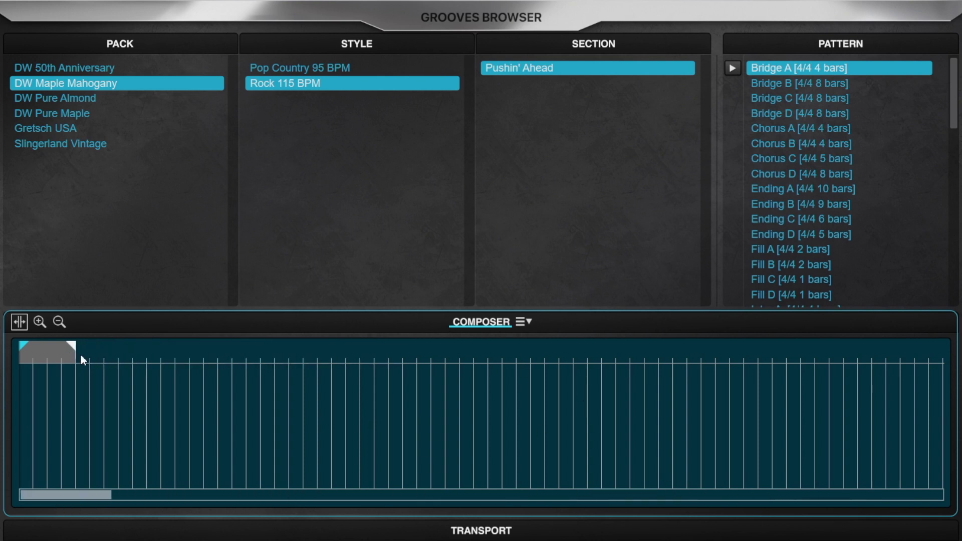
{"action": "left_click", "coordinate": [527, 324]}
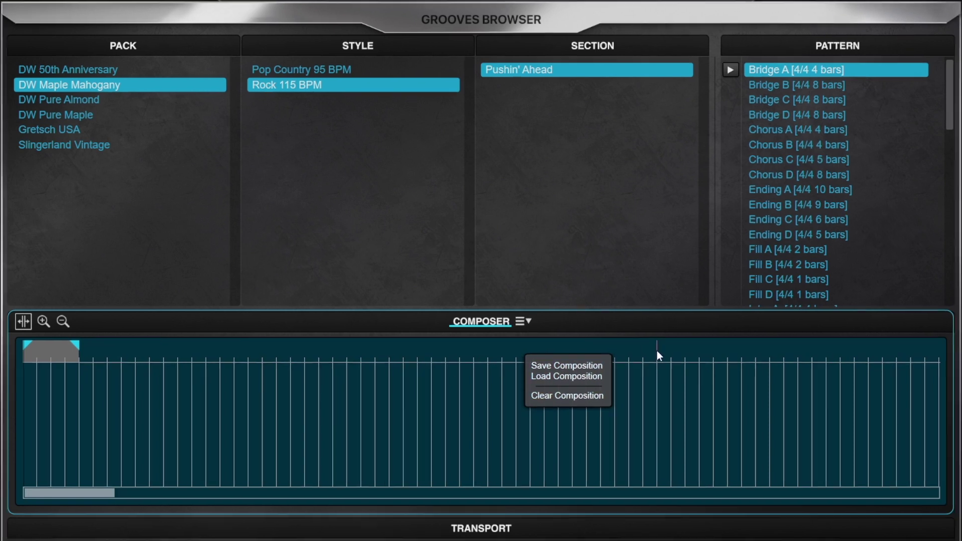
{"action": "left_click", "coordinate": [656, 349]}
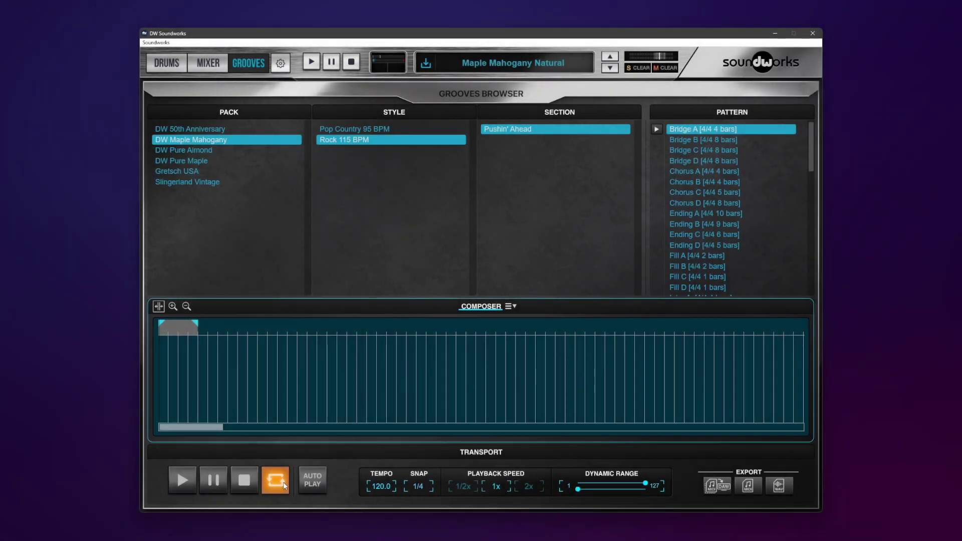
- Turn looping off and auto play on, then preview the Fill A pattern
{"action": "left_click", "coordinate": [278, 482]}
{"action": "left_click", "coordinate": [312, 481]}
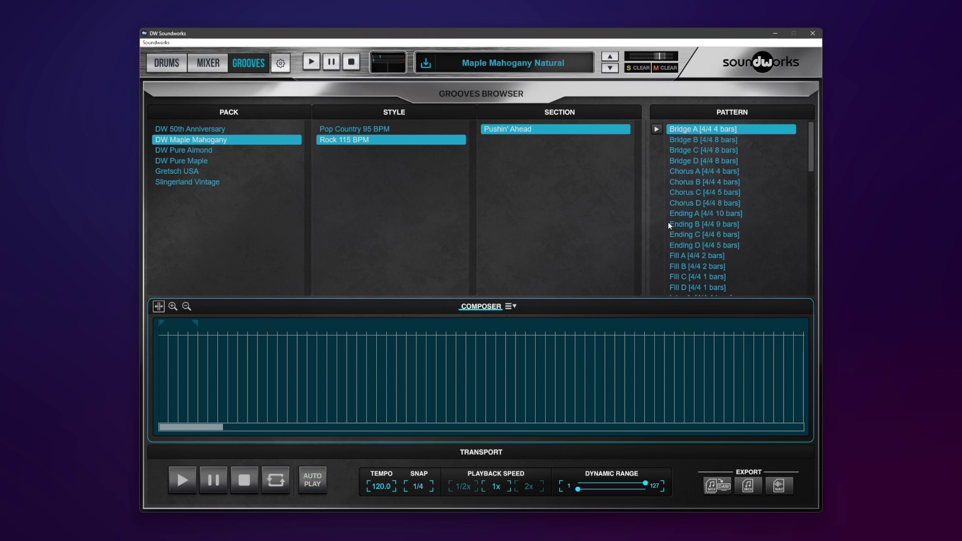
{"action": "left_click", "coordinate": [688, 256]}
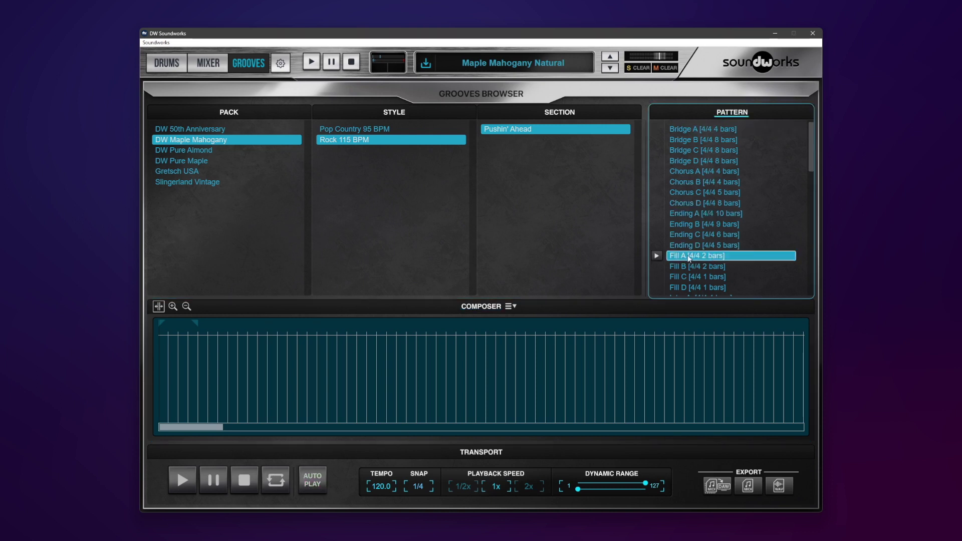
{"action": "left_click", "coordinate": [656, 256]}
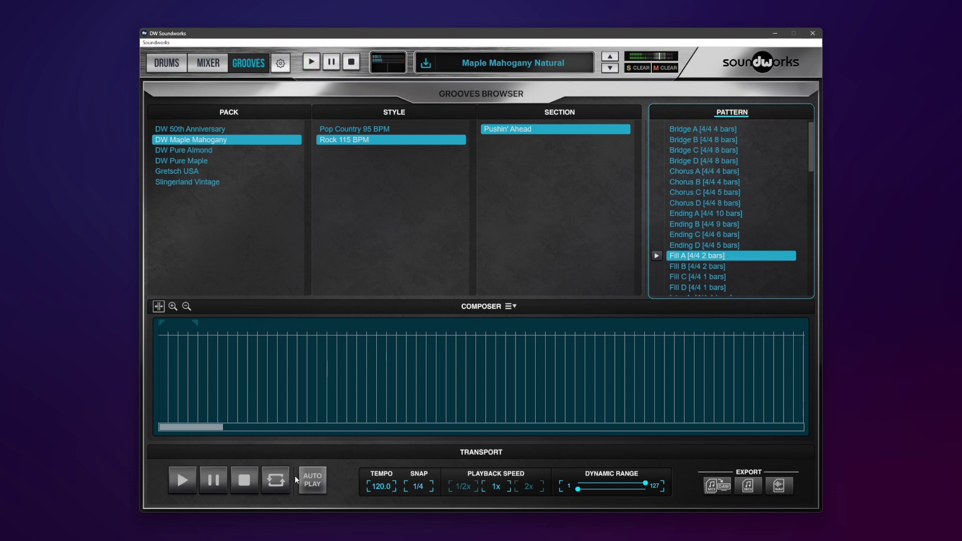
- Re-enable auto play and audition Fill C, then Fill D
{"action": "left_click", "coordinate": [316, 482]}
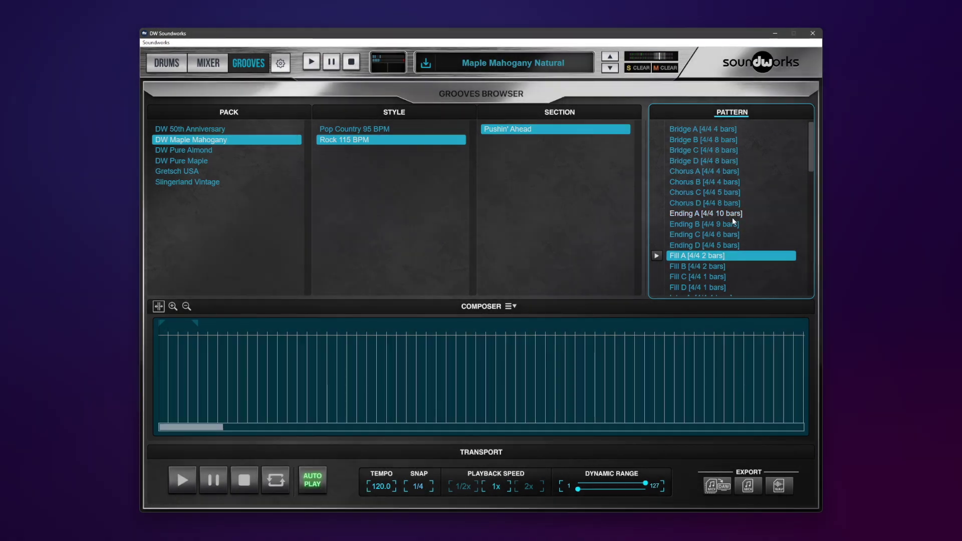
{"action": "scroll", "coordinate": [741, 186], "scroll_direction": "down", "scroll_amount": 3}
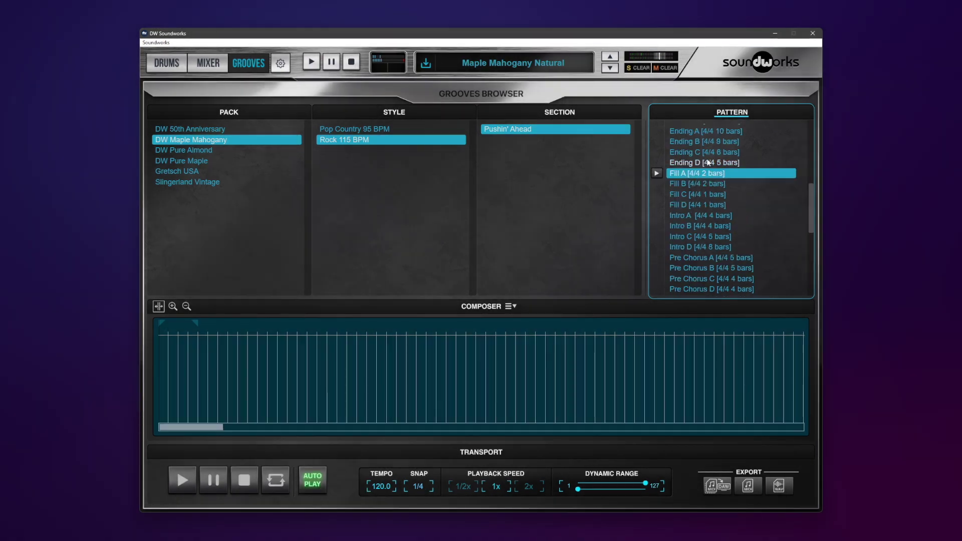
{"action": "left_click", "coordinate": [687, 197]}
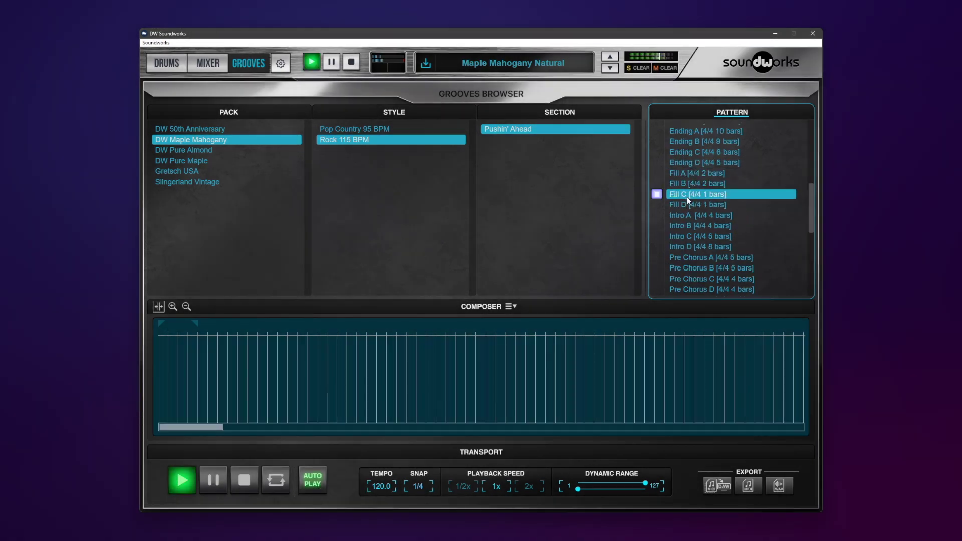
{"action": "left_click", "coordinate": [686, 203]}
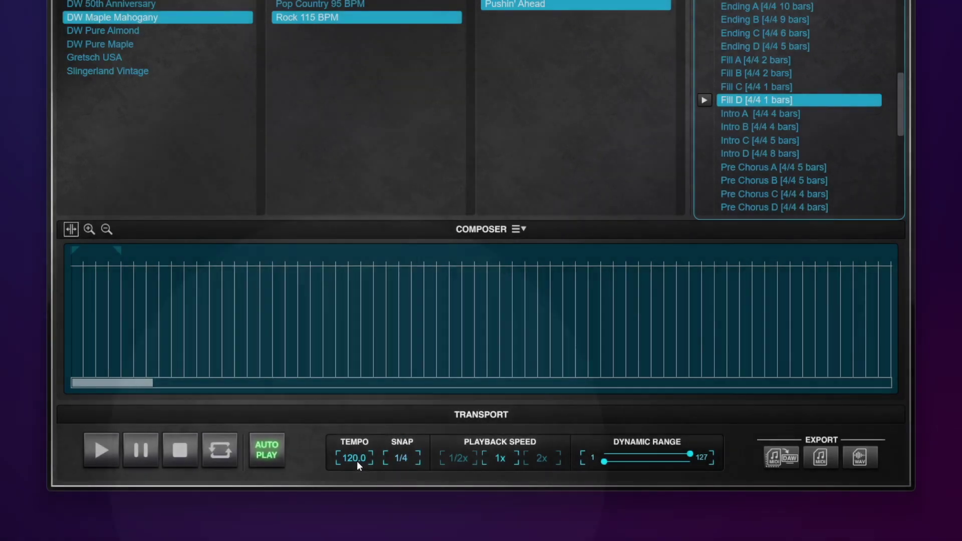
{"action": "left_click", "coordinate": [408, 457]}
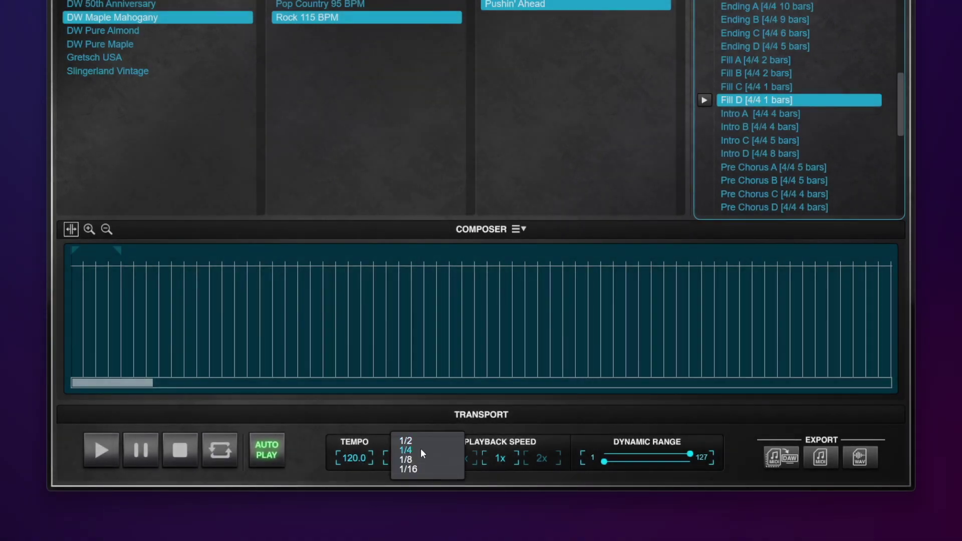
{"action": "left_click", "coordinate": [523, 435]}
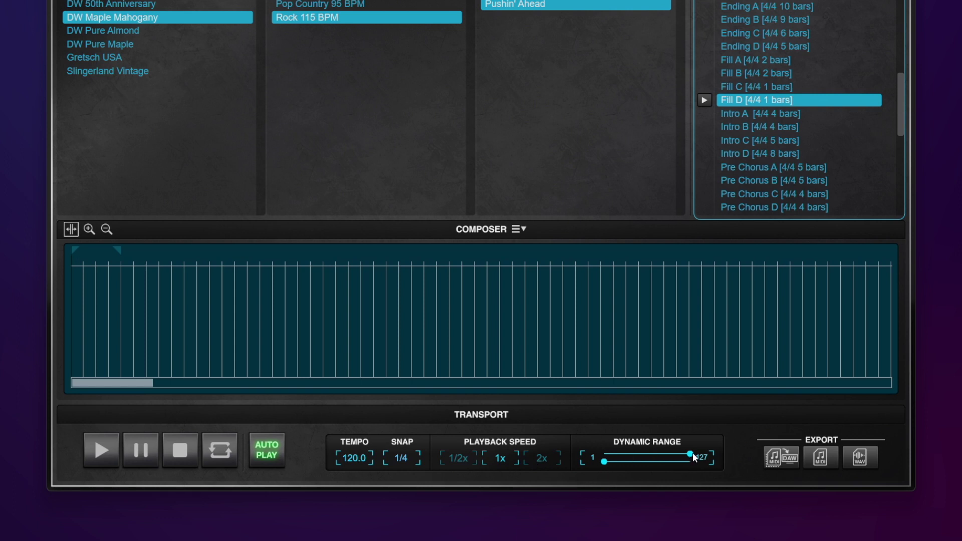
{"action": "left_click_drag", "start_coordinate": [692, 454], "coordinate": [724, 468]}
{"action": "mouse_move", "coordinate": [608, 467]}
{"action": "left_mouse_down"}
{"action": "mouse_move", "coordinate": [659, 473]}
{"action": "mouse_move", "coordinate": [591, 476]}
{"action": "left_mouse_up"}
{"action": "left_click", "coordinate": [788, 460]}
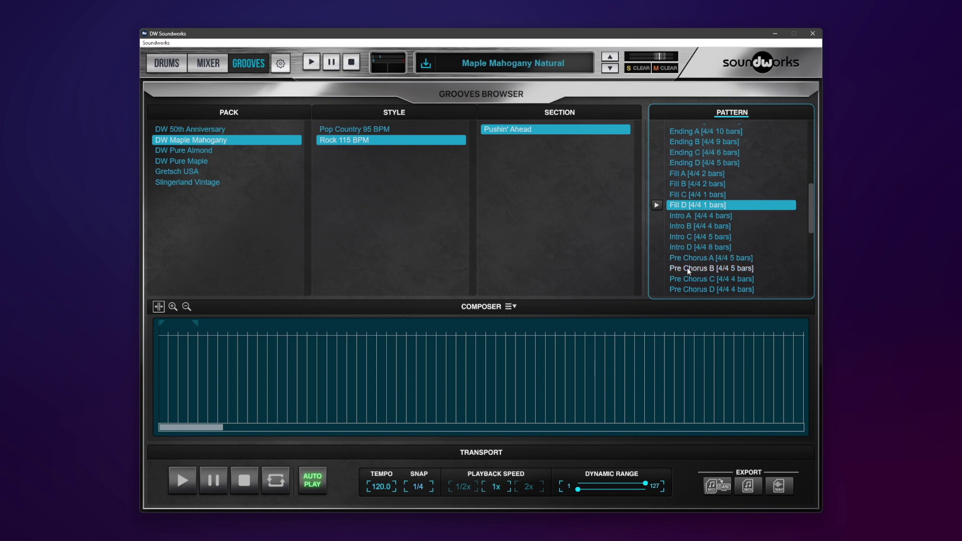
- Audition Fill A, place it at the composition start, and add Verse C right after it
{"action": "left_click", "coordinate": [705, 173]}
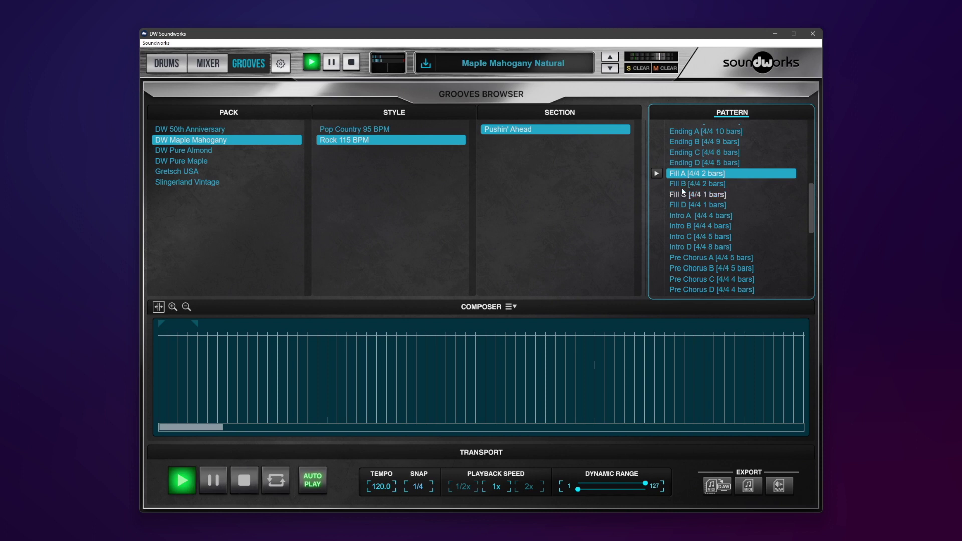
{"action": "left_click_drag", "start_coordinate": [721, 177], "coordinate": [186, 399]}
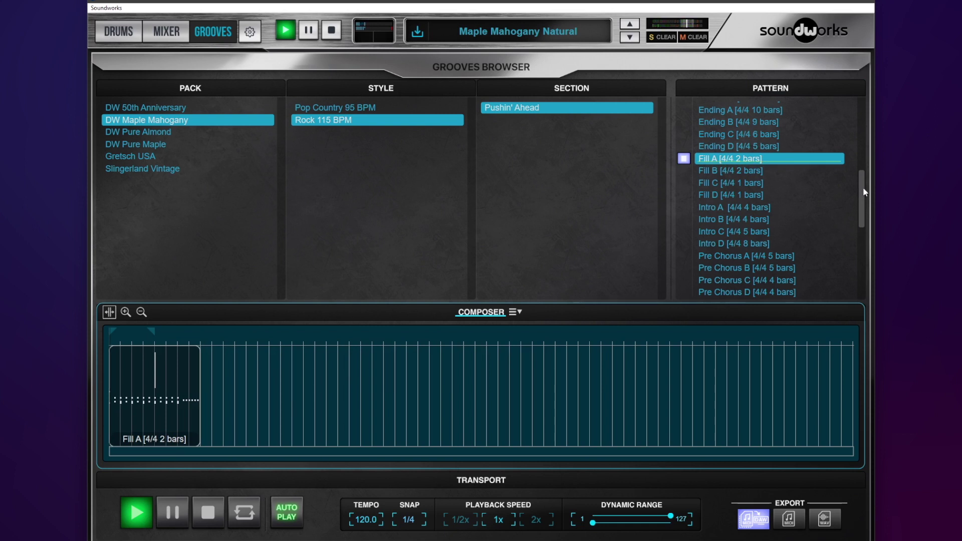
{"action": "left_click_drag", "start_coordinate": [863, 192], "coordinate": [851, 264]}
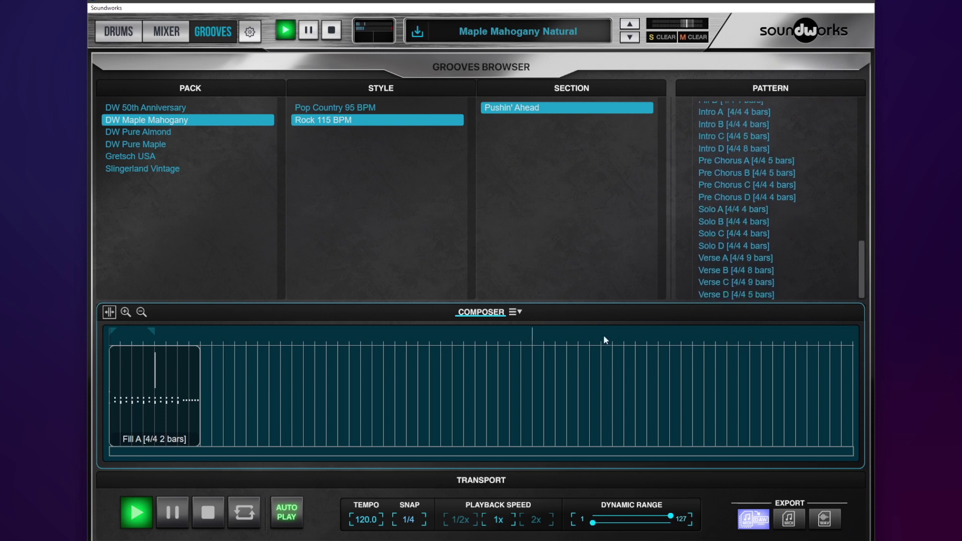
{"action": "left_click_drag", "start_coordinate": [728, 283], "coordinate": [229, 400]}
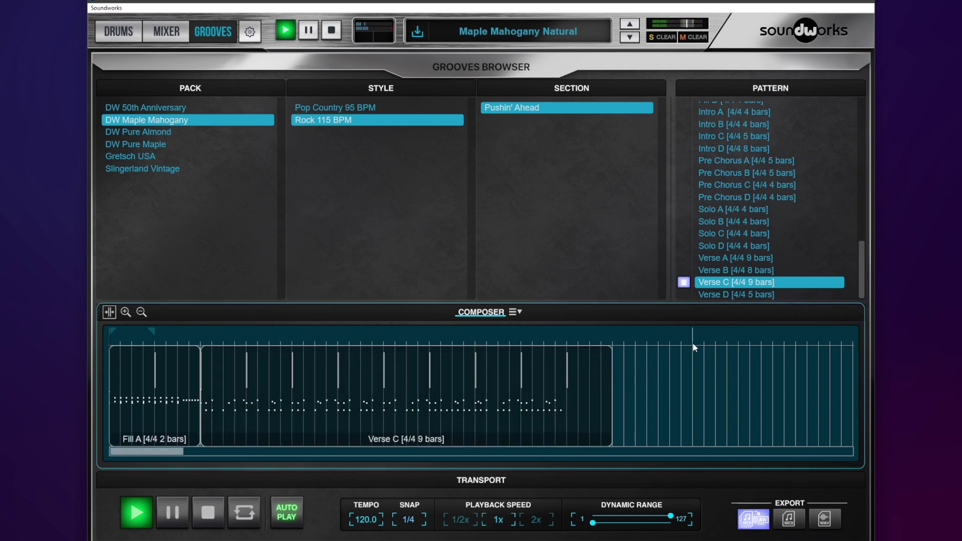
- Stop the preview, split Verse C in two with scissors, and delete its trailing piece
{"action": "left_click", "coordinate": [686, 283]}
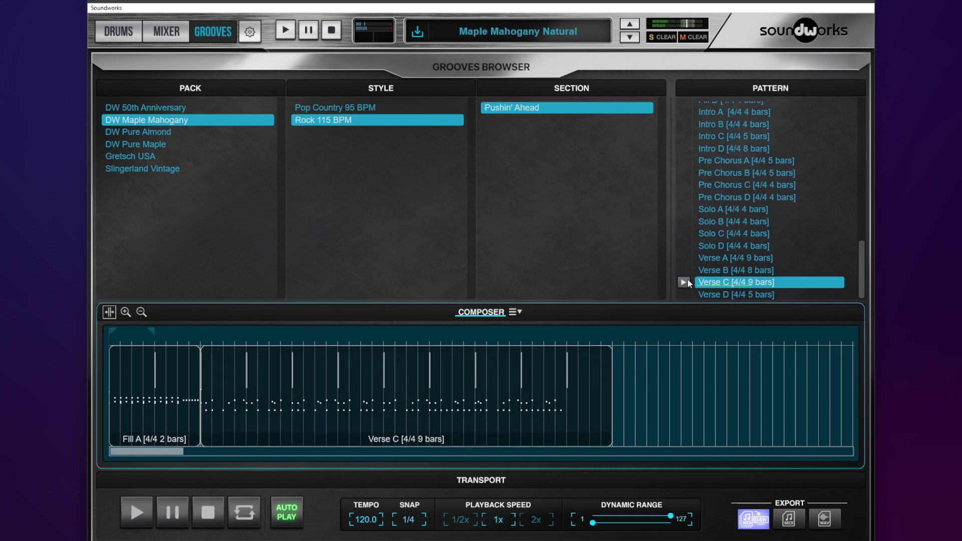
{"action": "left_click", "coordinate": [109, 312]}
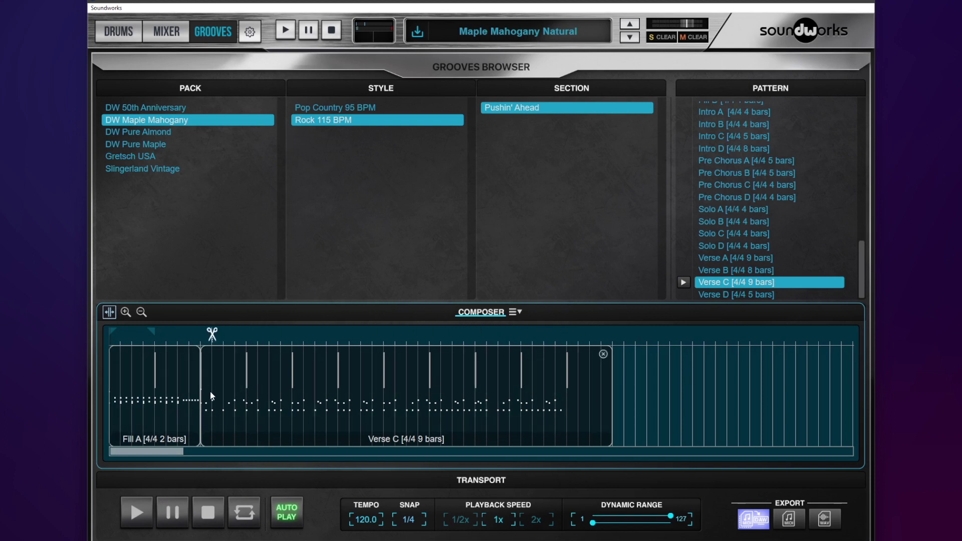
{"action": "left_click", "coordinate": [385, 340]}
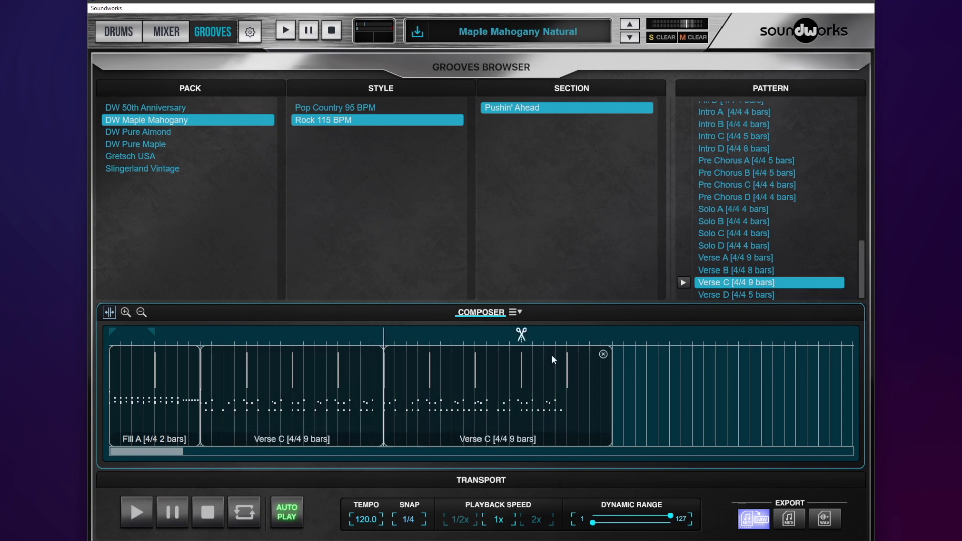
{"action": "left_click", "coordinate": [608, 354]}
{"action": "left_click", "coordinate": [109, 315]}
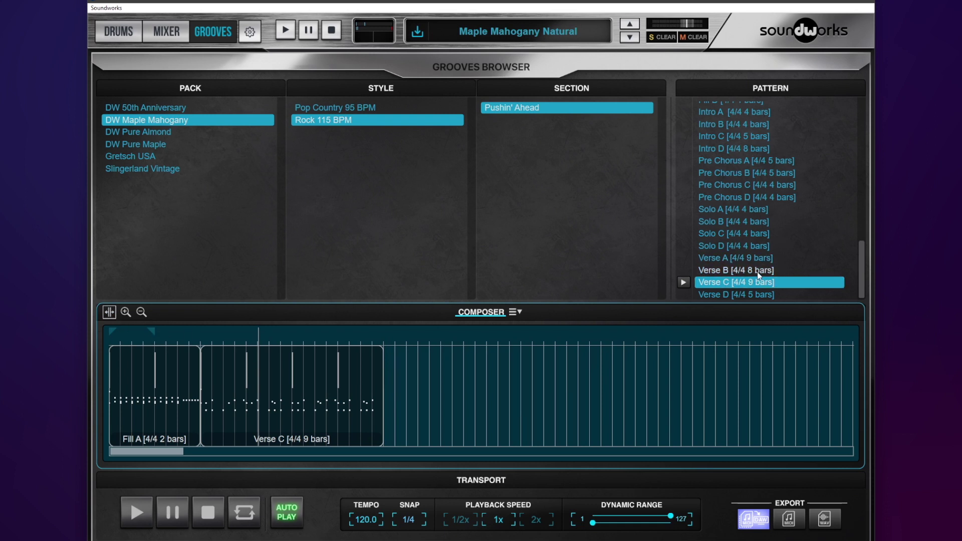
- Preview Chorus D and place it directly after Verse C with no gap
{"action": "scroll", "coordinate": [765, 272], "scroll_direction": "up", "scroll_amount": 5}
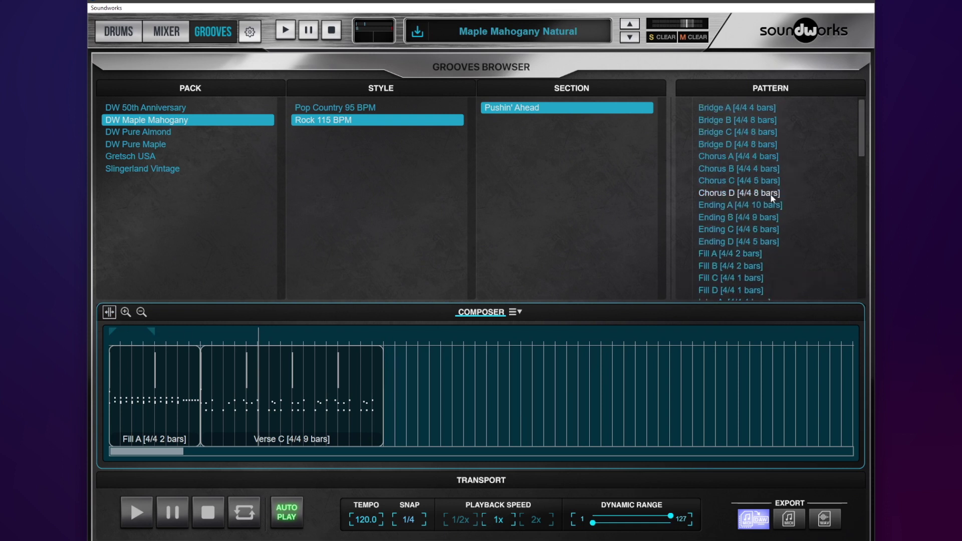
{"action": "left_click", "coordinate": [706, 192]}
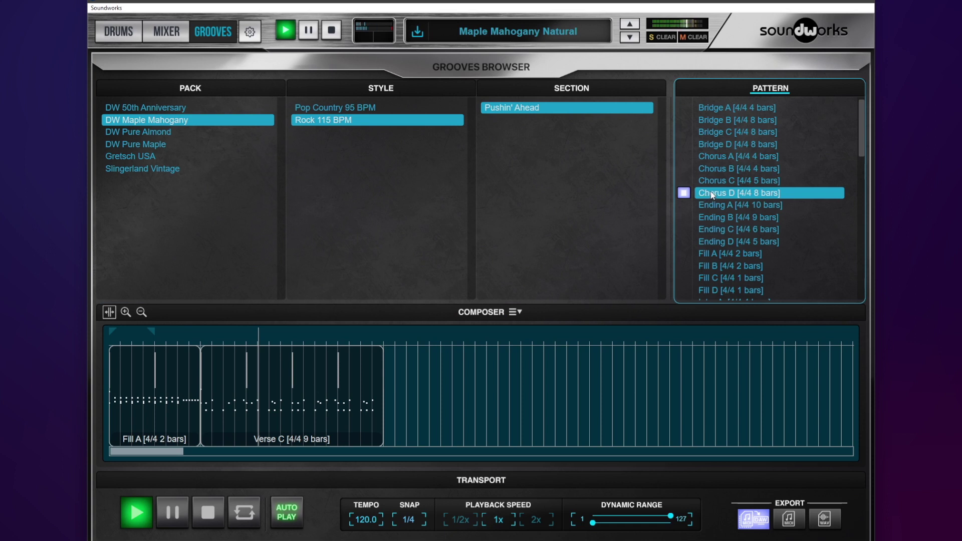
{"action": "left_click", "coordinate": [747, 193]}
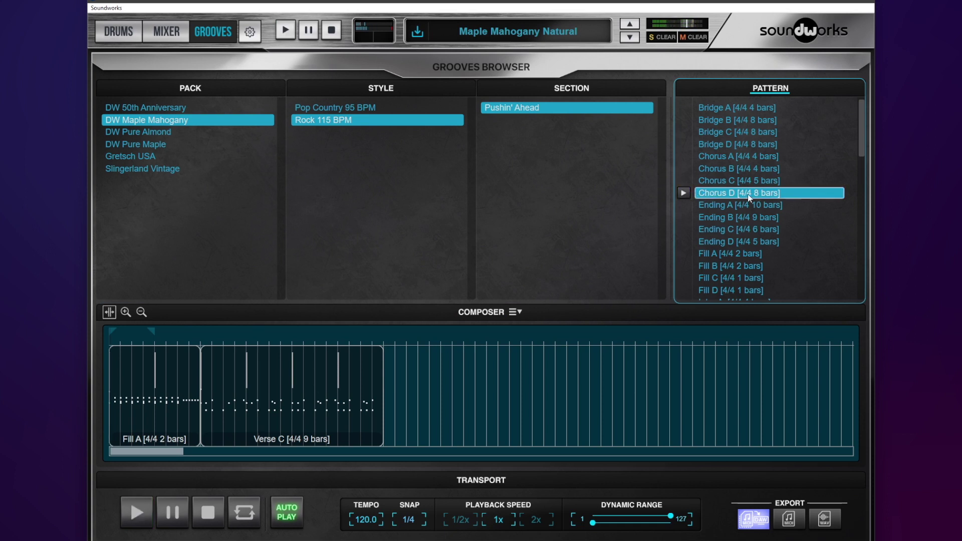
{"action": "left_click_drag", "start_coordinate": [747, 194], "coordinate": [513, 383]}
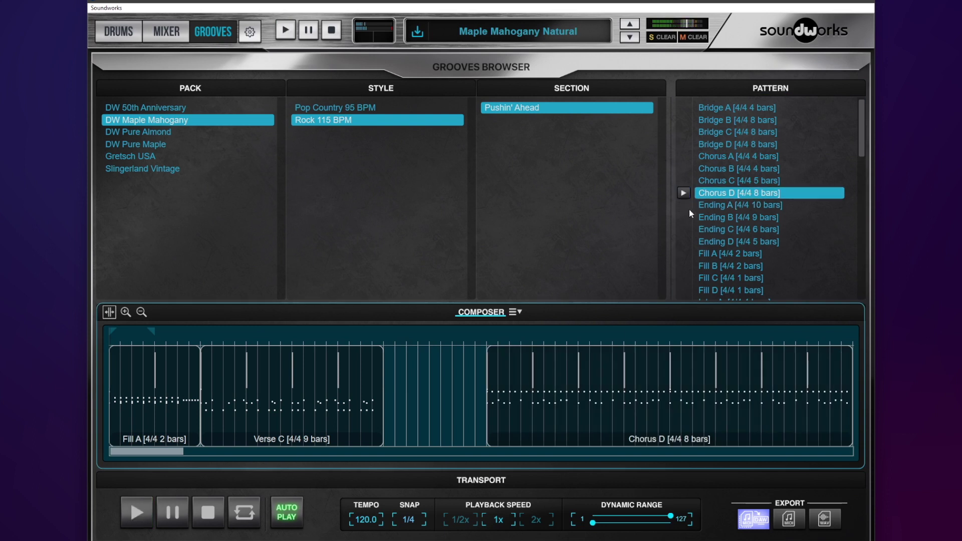
{"action": "left_click_drag", "start_coordinate": [620, 403], "coordinate": [558, 406]}
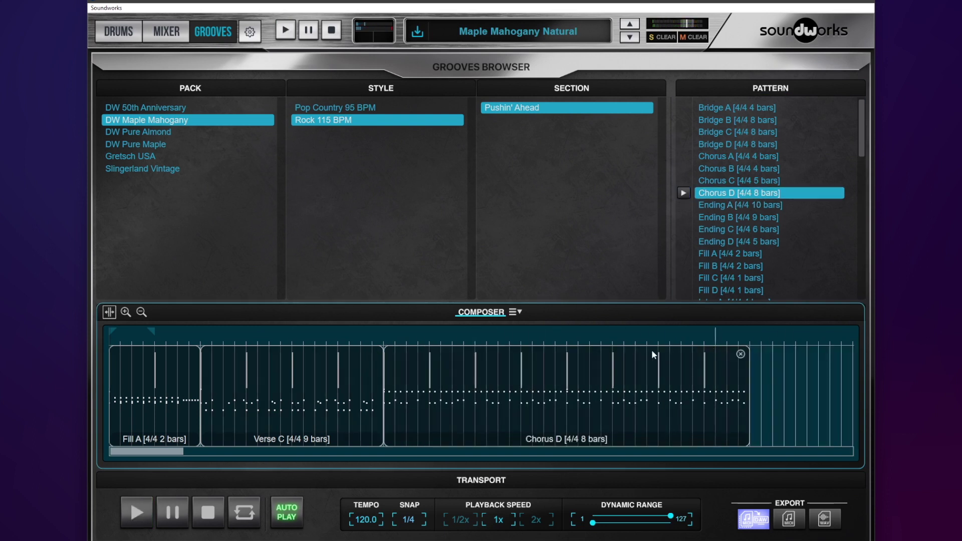
- Split Chorus D in two and delete its second piece
{"action": "left_click", "coordinate": [110, 313]}
{"action": "left_click", "coordinate": [566, 363]}
{"action": "left_click", "coordinate": [740, 354]}
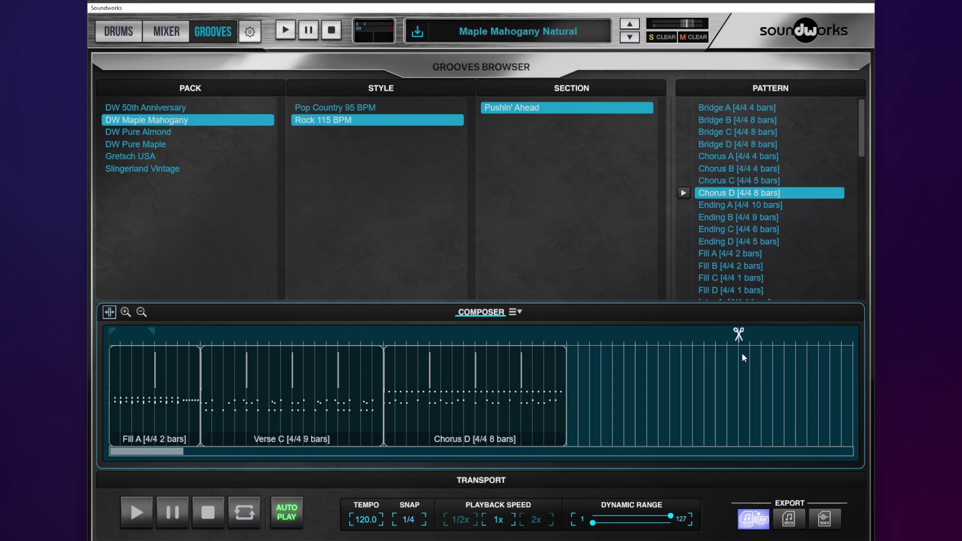
- Add Ending C after Chorus D, split it, and remove its first piece
{"action": "scroll", "coordinate": [774, 205], "scroll_direction": "down", "scroll_amount": 2}
{"action": "scroll", "coordinate": [775, 208], "scroll_direction": "down", "scroll_amount": 1}
{"action": "scroll", "coordinate": [775, 203], "scroll_direction": "up", "scroll_amount": 2}
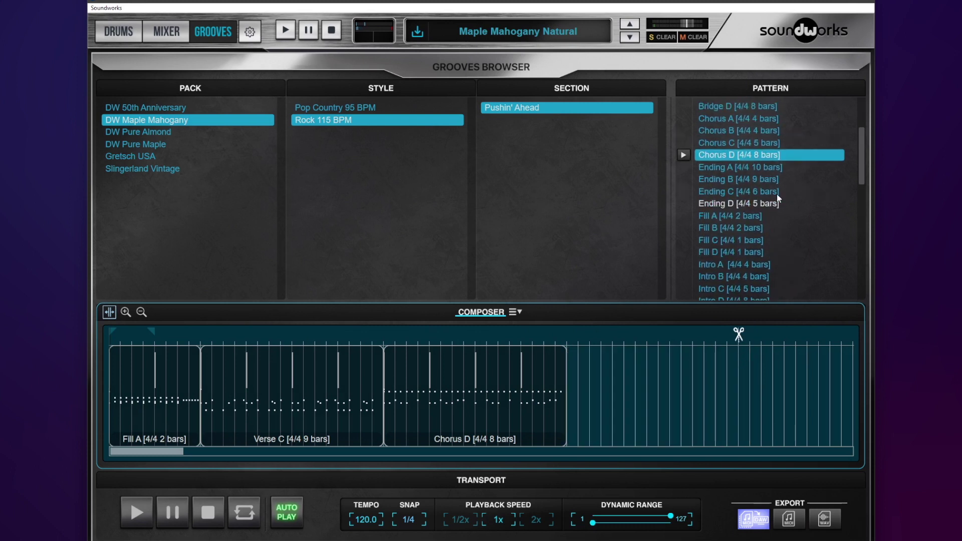
{"action": "left_click_drag", "start_coordinate": [739, 195], "coordinate": [612, 383]}
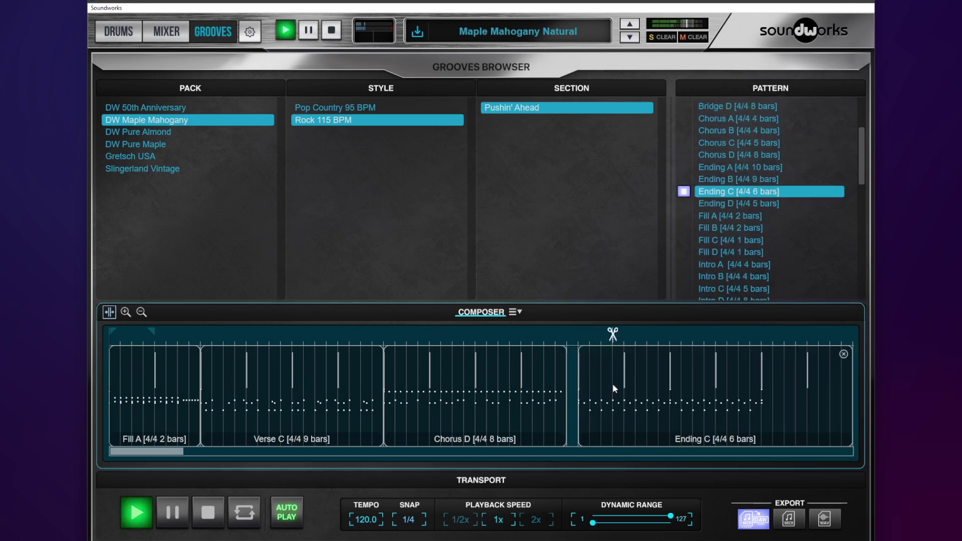
{"action": "left_click", "coordinate": [668, 380]}
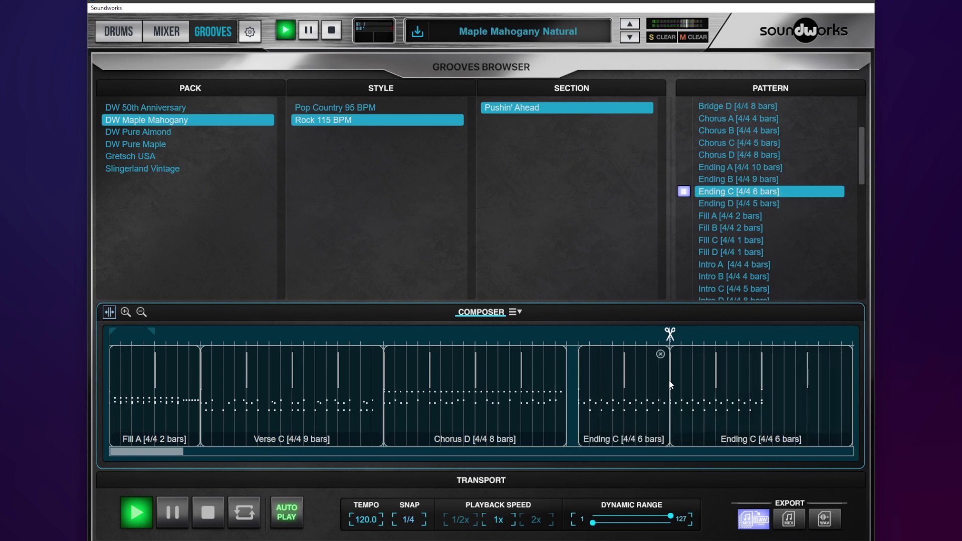
{"action": "left_click", "coordinate": [660, 353]}
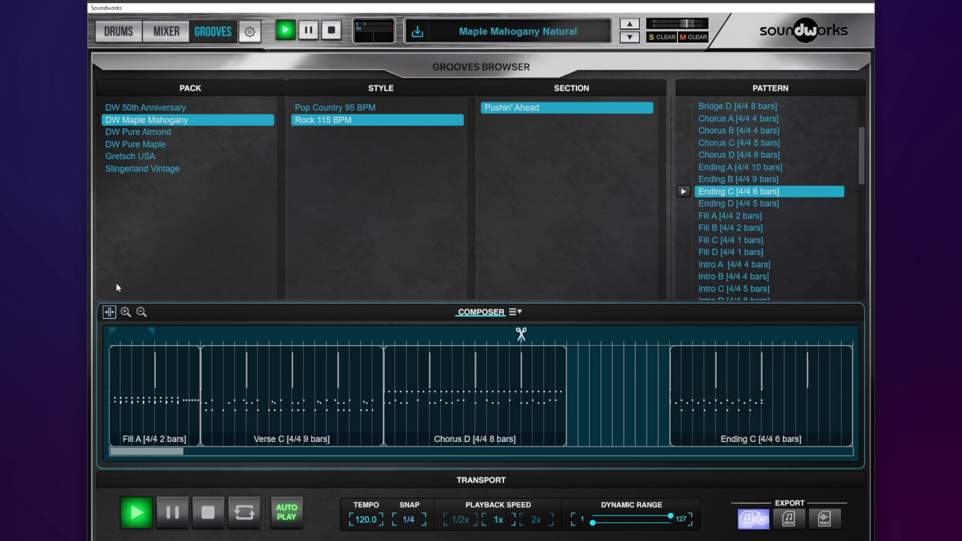
{"action": "left_click", "coordinate": [109, 312]}
- Slide Ending C against Chorus D, shorten its end, and turn looping on
{"action": "mouse_move", "coordinate": [684, 396]}
{"action": "left_click_drag", "start_coordinate": [687, 398], "coordinate": [585, 393]}
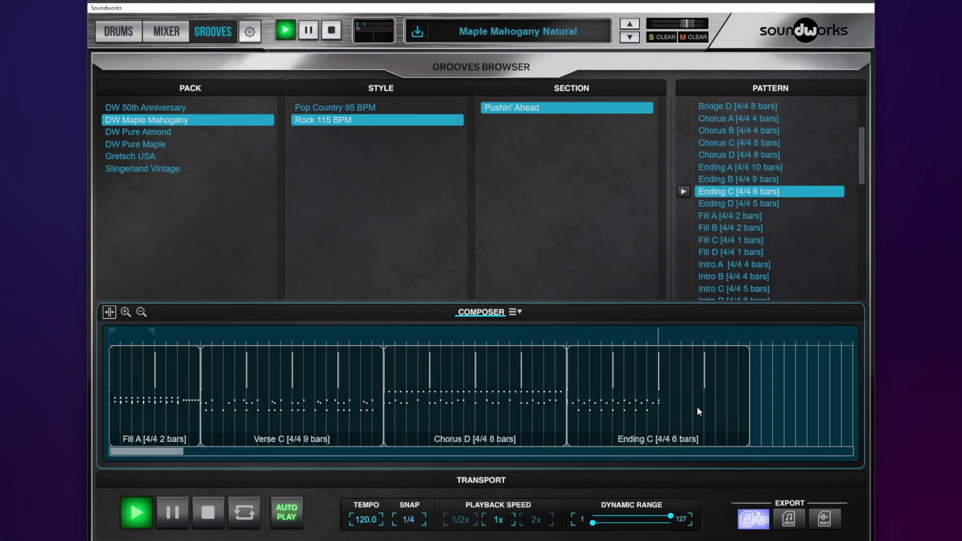
{"action": "left_click_drag", "start_coordinate": [748, 399], "coordinate": [666, 400]}
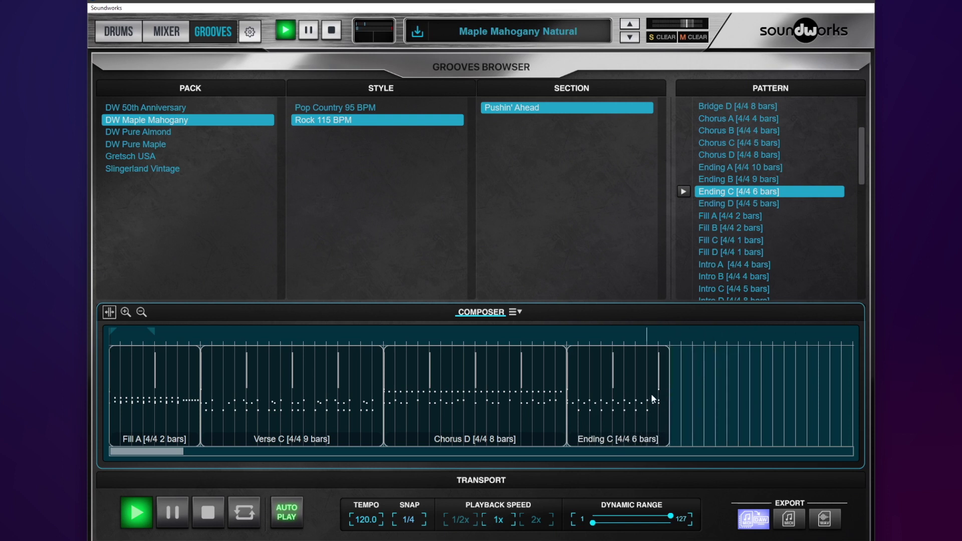
{"action": "mouse_move", "coordinate": [269, 378]}
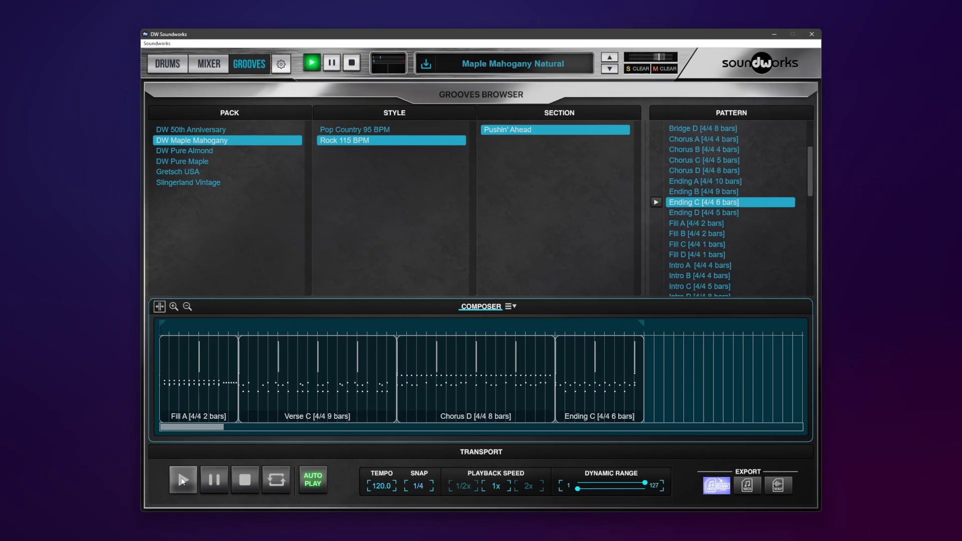
{"action": "left_click", "coordinate": [276, 480]}
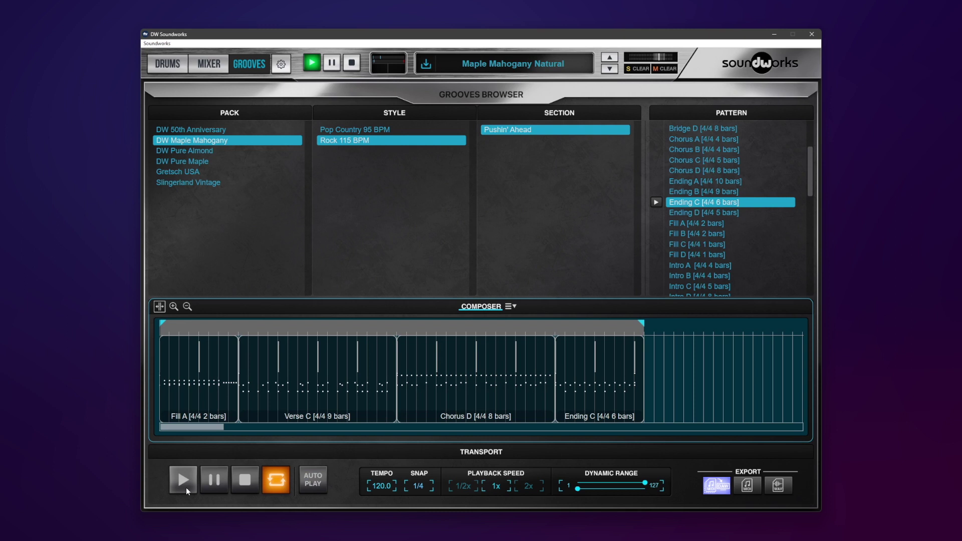
- Start playback of the looped Fill A, Verse C, Chorus D and Ending C composition
{"action": "left_click", "coordinate": [188, 477]}
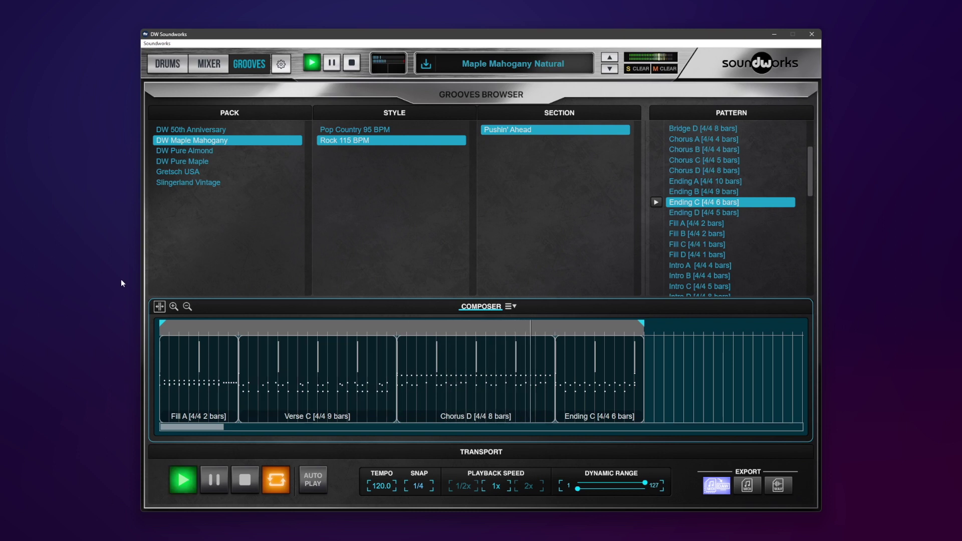
- Split Verse C and Chorus D, stop playback, and delete both first halves
{"action": "left_click", "coordinate": [319, 386]}
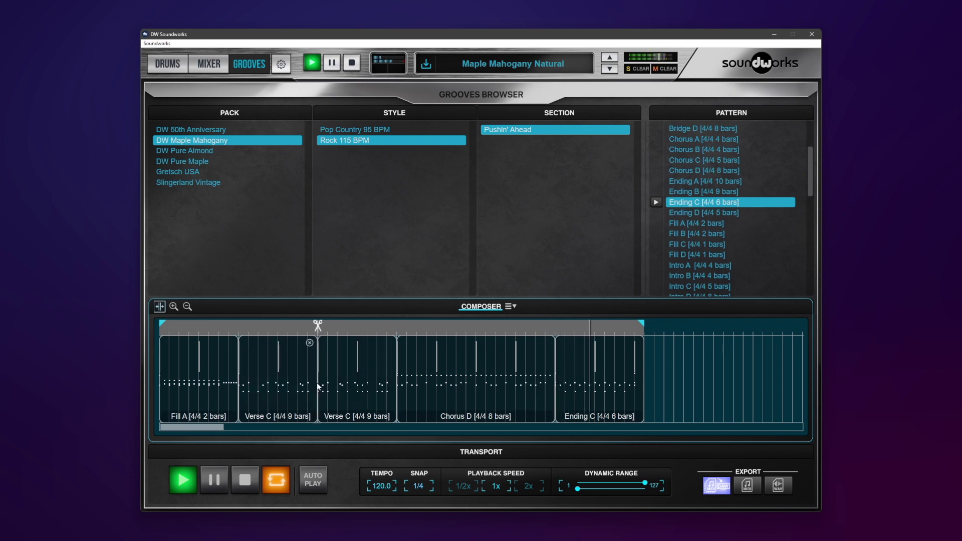
{"action": "left_click", "coordinate": [476, 383]}
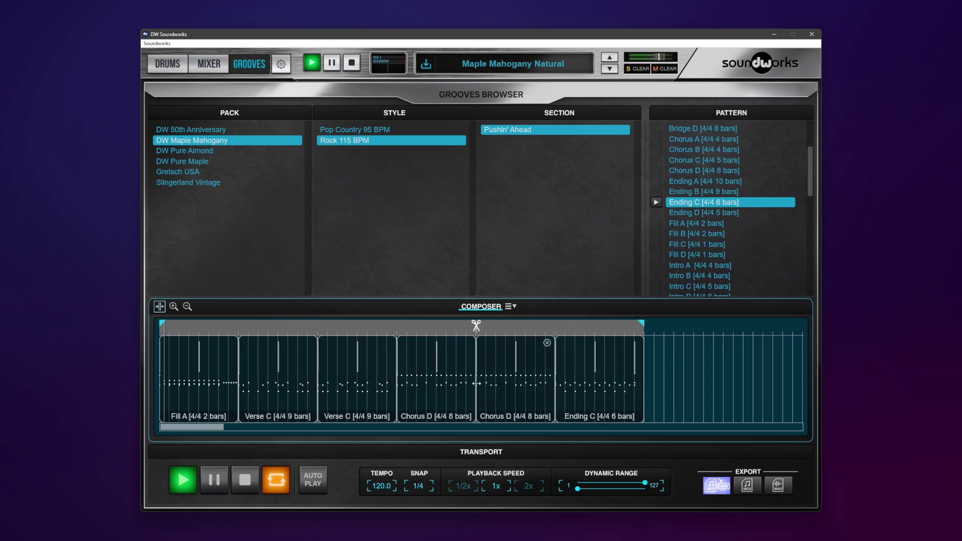
{"action": "left_click", "coordinate": [245, 480]}
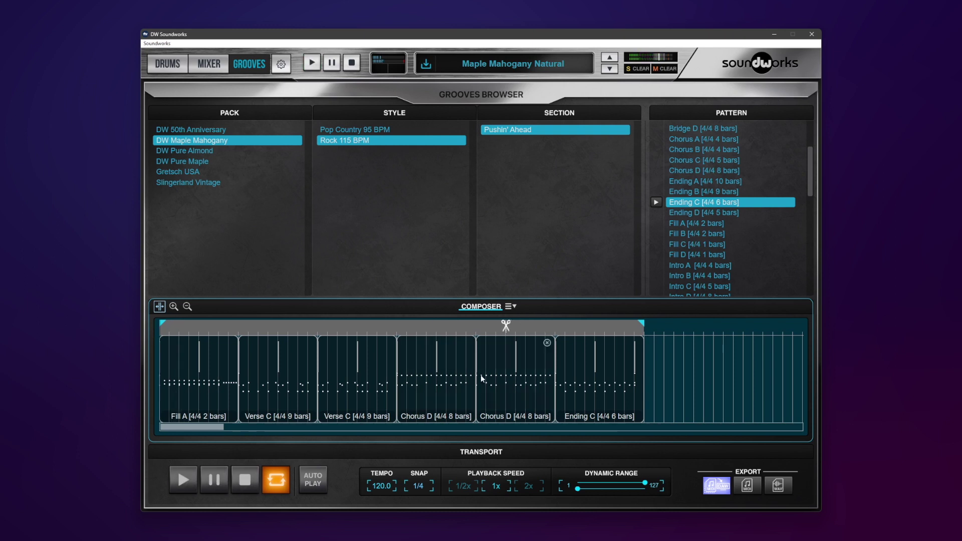
{"action": "left_click", "coordinate": [310, 343]}
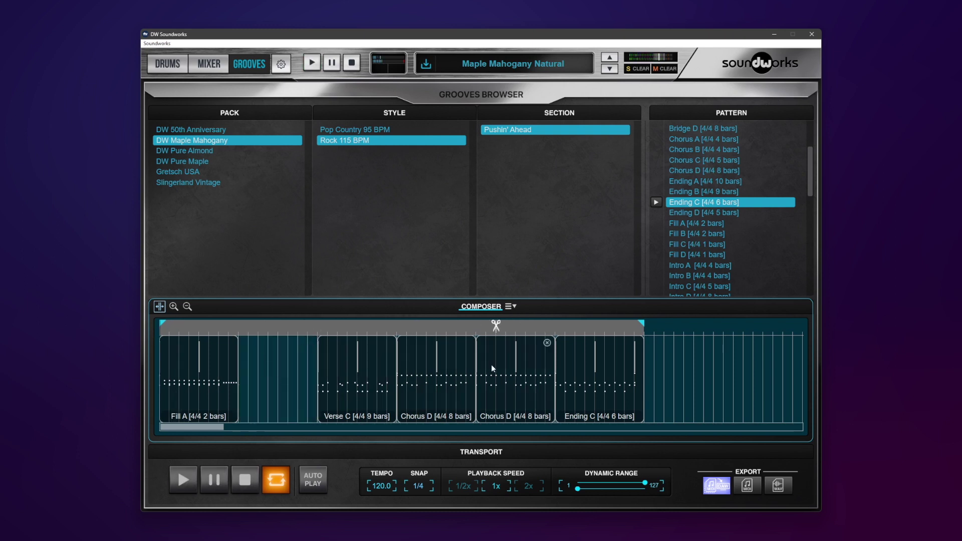
{"action": "left_click", "coordinate": [468, 343]}
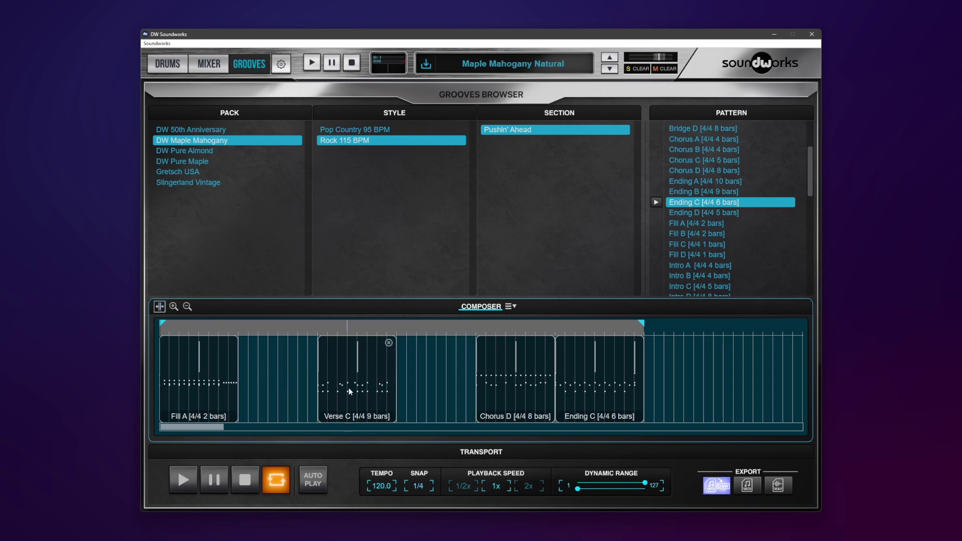
- Close the gaps so all four blocks sit back to back, ending the loop after Ending C
{"action": "left_click_drag", "start_coordinate": [349, 390], "coordinate": [270, 390]}
{"action": "left_click_drag", "start_coordinate": [492, 400], "coordinate": [338, 396]}
{"action": "left_click_drag", "start_coordinate": [585, 401], "coordinate": [425, 399]}
{"action": "left_click_drag", "start_coordinate": [630, 326], "coordinate": [492, 326]}
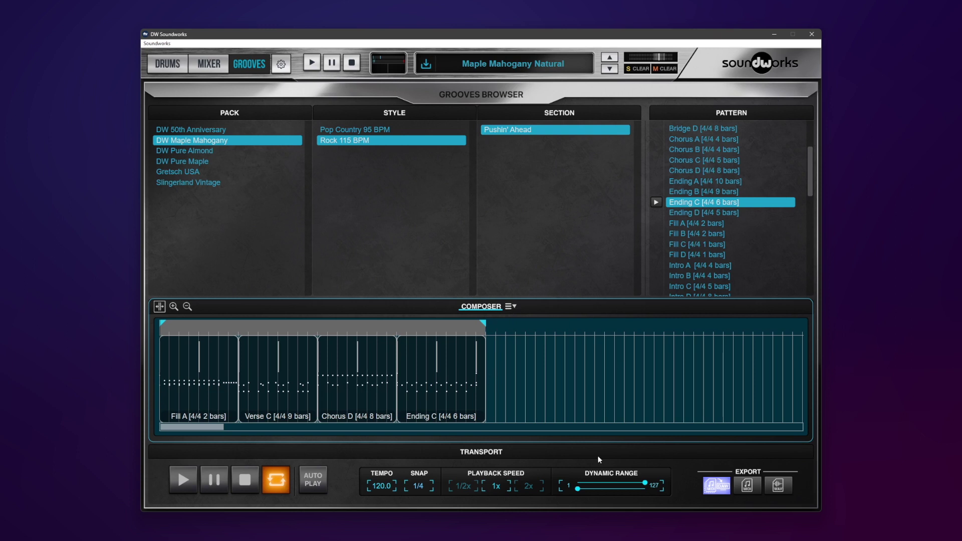
- Raise the dynamic range minimum to 35 during playback, replay earlier sections, then stop
{"action": "left_click", "coordinate": [179, 480]}
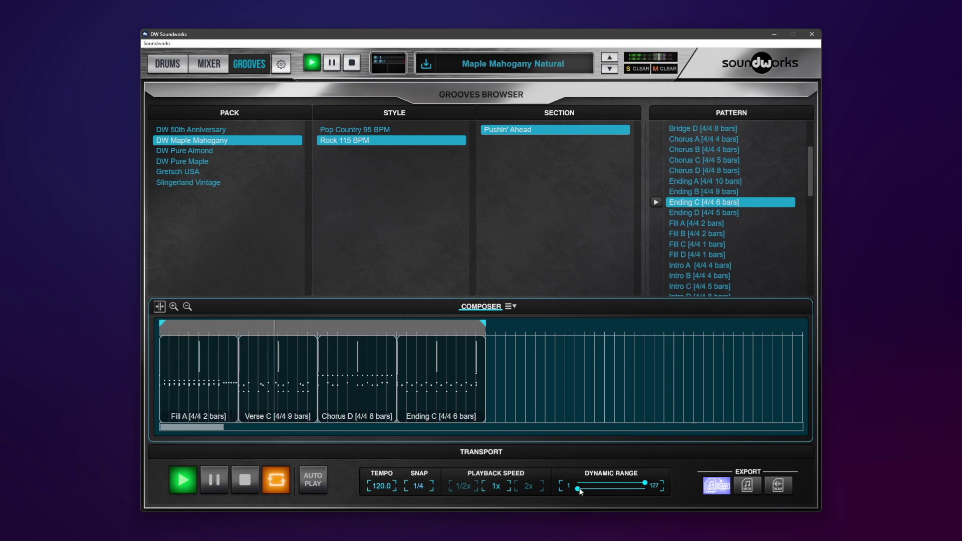
{"action": "left_click_drag", "start_coordinate": [578, 489], "coordinate": [613, 495]}
{"action": "left_click", "coordinate": [256, 327]}
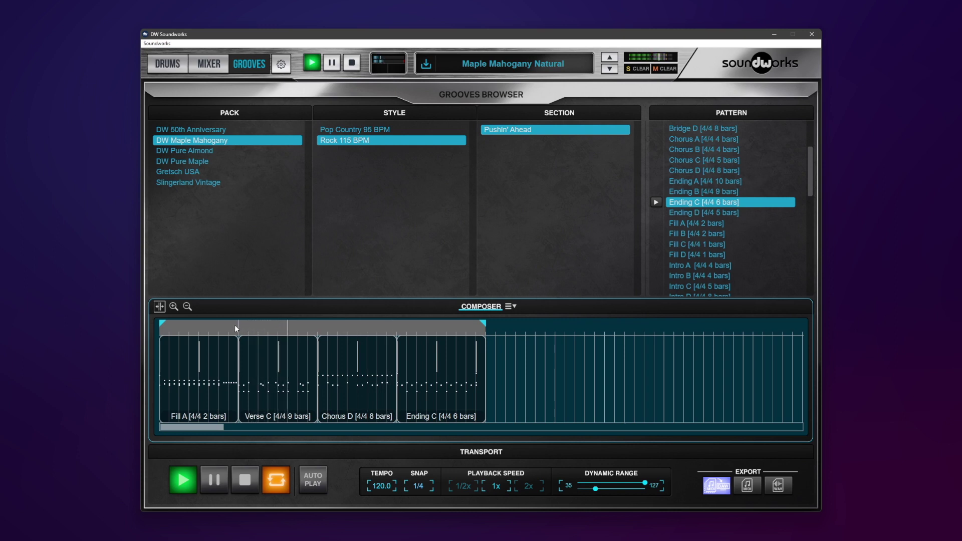
{"action": "left_click", "coordinate": [245, 326]}
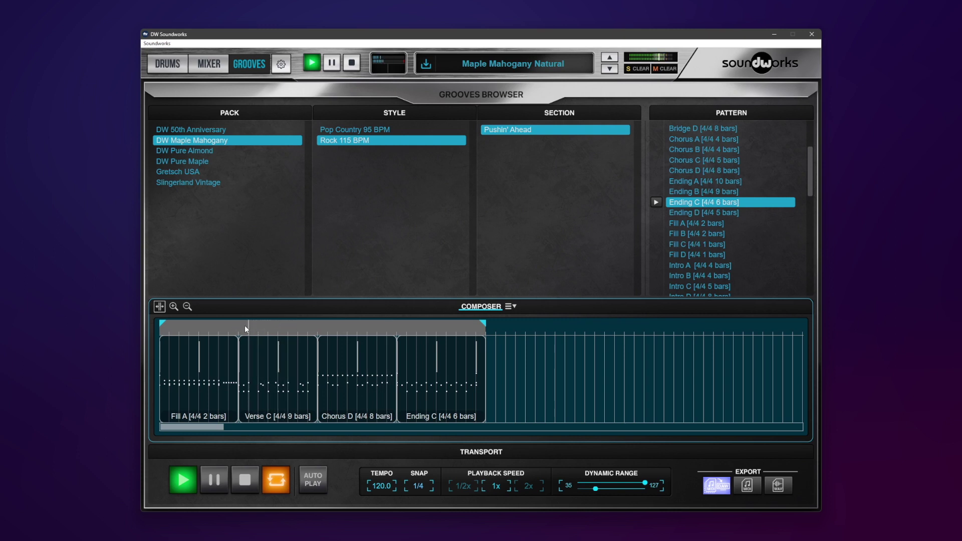
{"action": "left_click", "coordinate": [245, 482]}
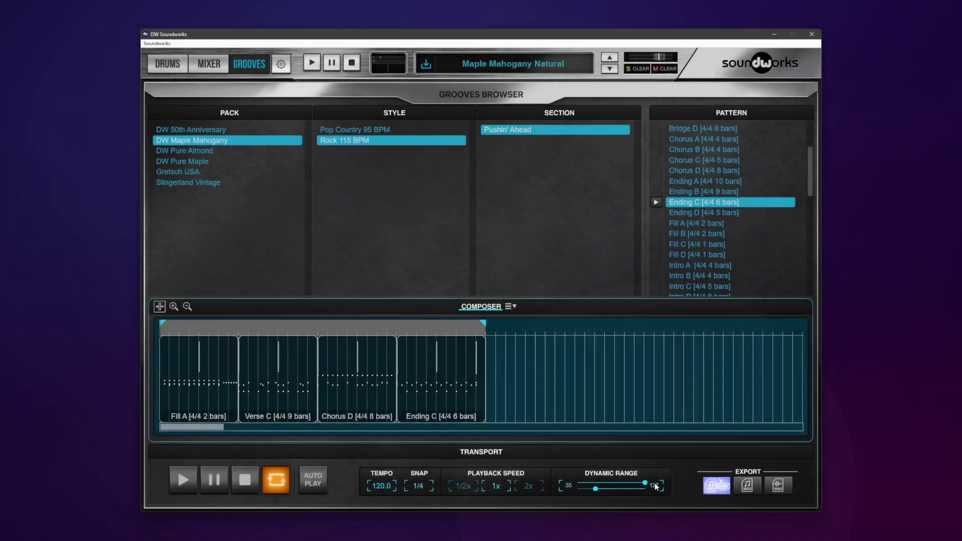
{"action": "left_click", "coordinate": [511, 306]}
- Save the composition to the Desktop as 'My Masterpiece.dwcomp'
{"action": "left_click", "coordinate": [530, 338]}
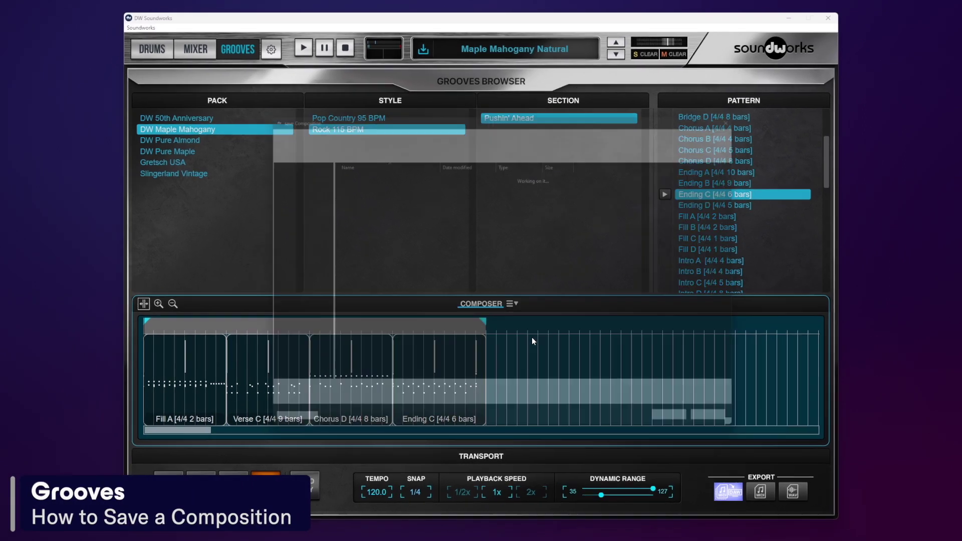
{"action": "left_click", "coordinate": [287, 197]}
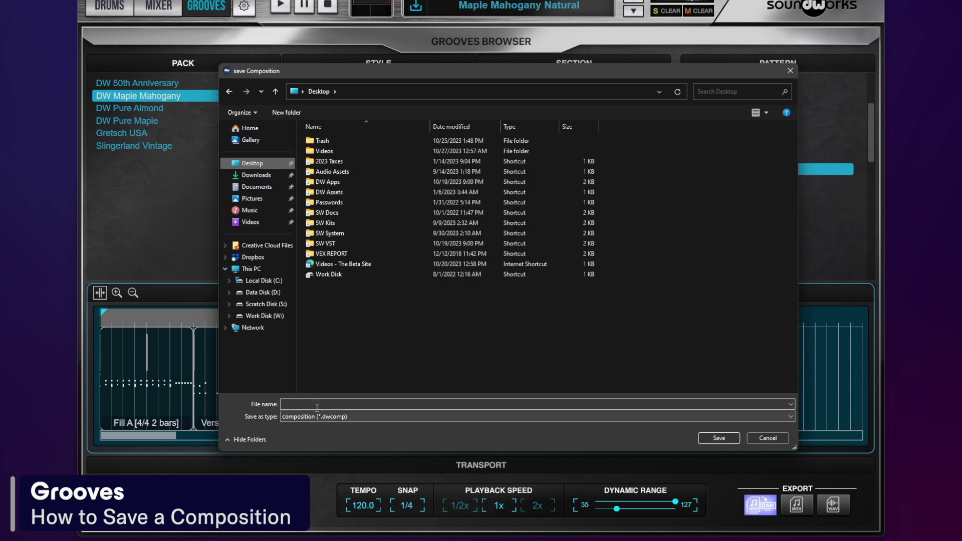
{"action": "left_click", "coordinate": [443, 405]}
{"action": "type", "text": "MY"}
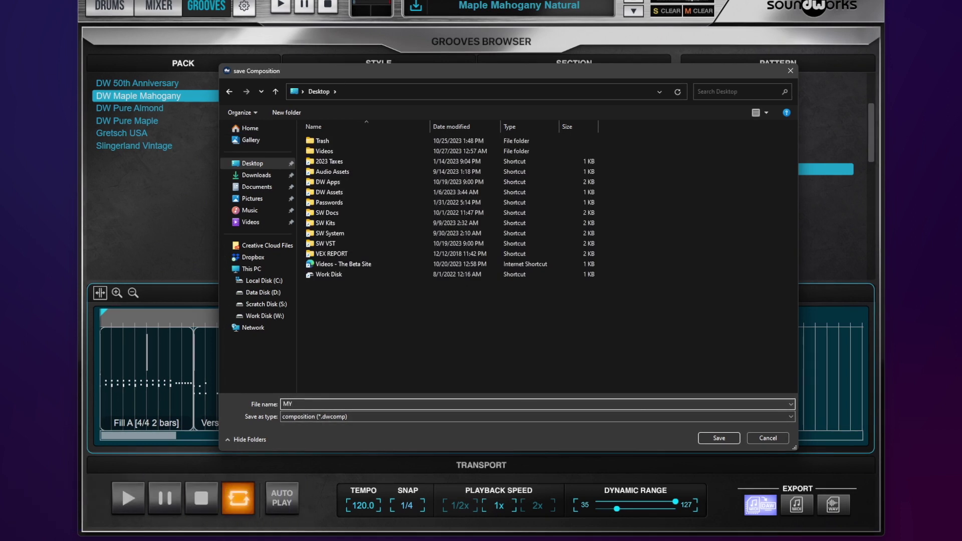
{"action": "key", "text": "BackSpace"}
{"action": "type", "text": "y "}
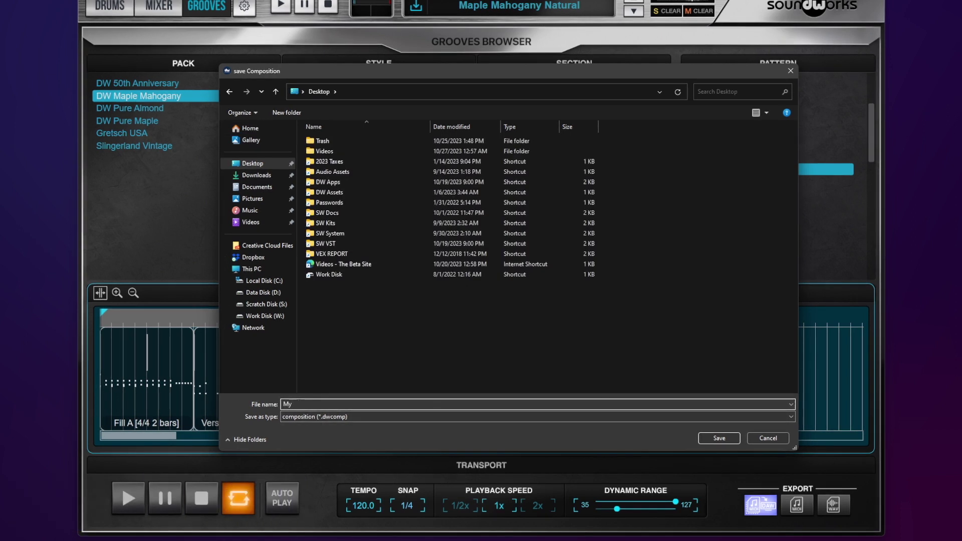
{"action": "type", "text": "Master p"}
{"action": "key", "text": "BackSpace"}
{"action": "key", "text": "BackSpace"}
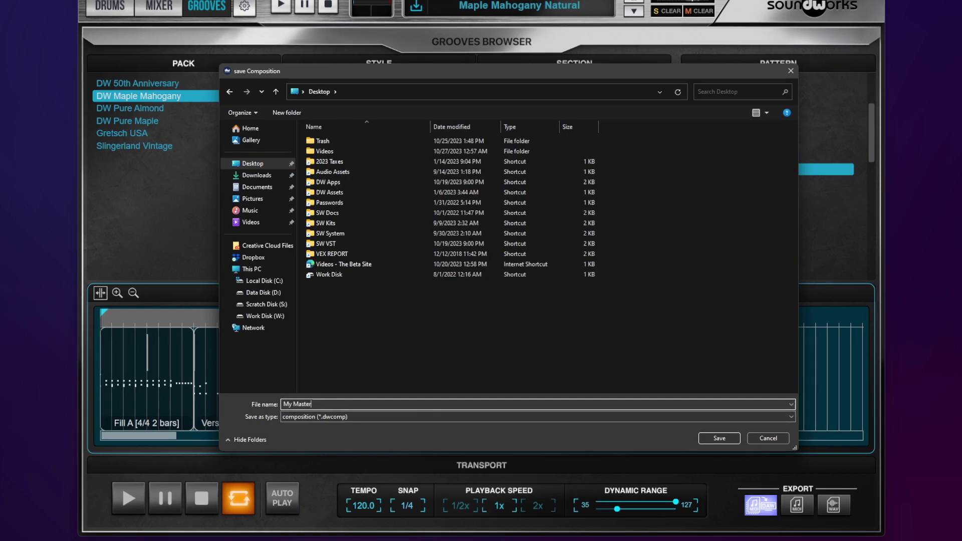
{"action": "type", "text": "piece"}
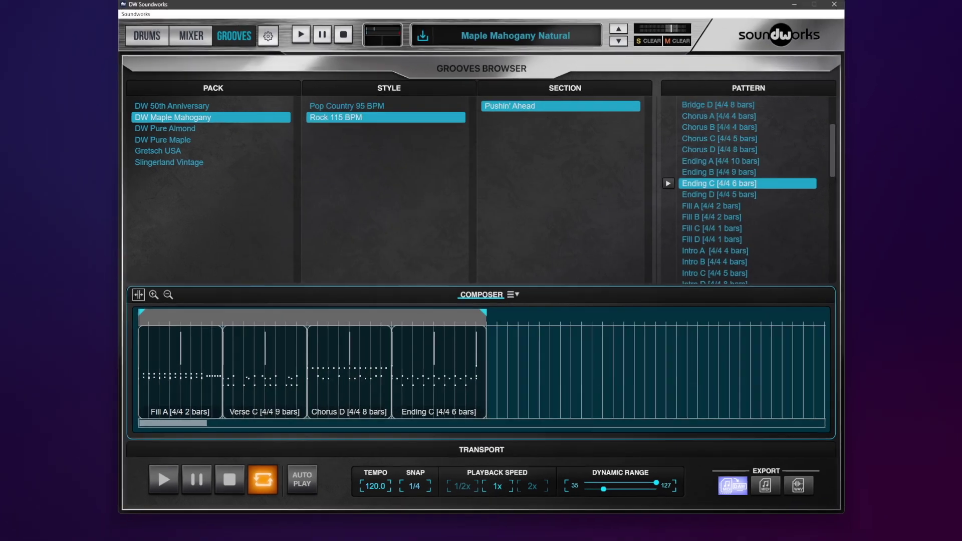
{"action": "key", "text": "Return"}
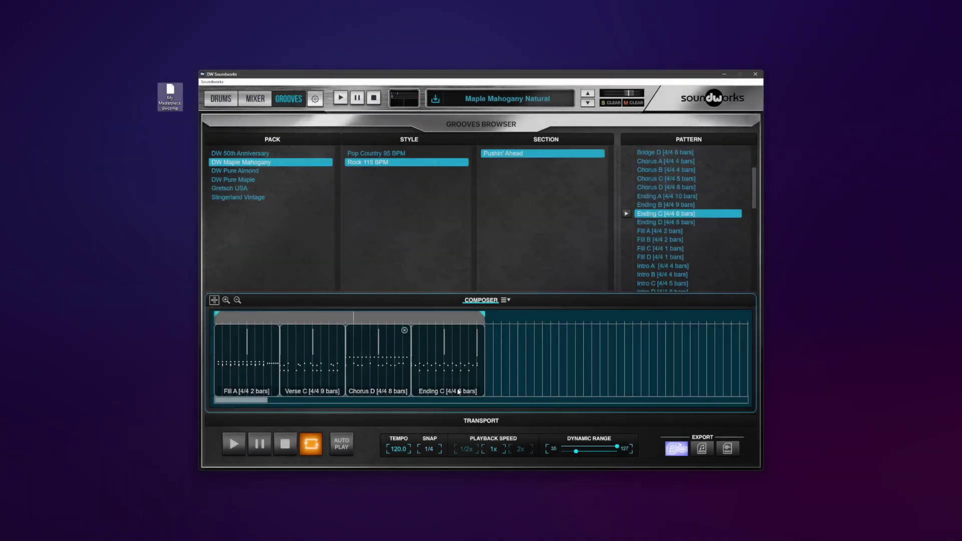
- Export the composition as the MIDI file 'My Midi.mid' to the Desktop and select it
{"action": "left_click", "coordinate": [672, 454]}
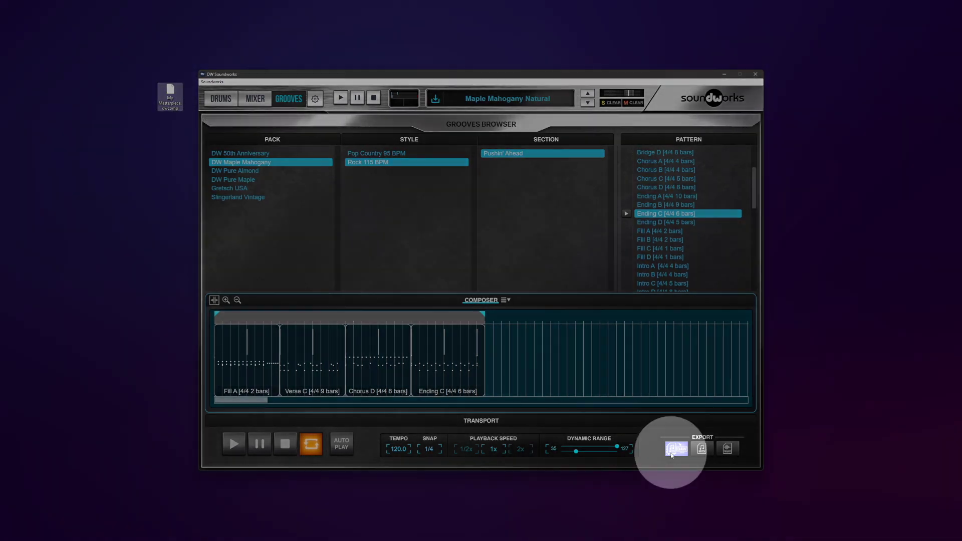
{"action": "left_click", "coordinate": [703, 452]}
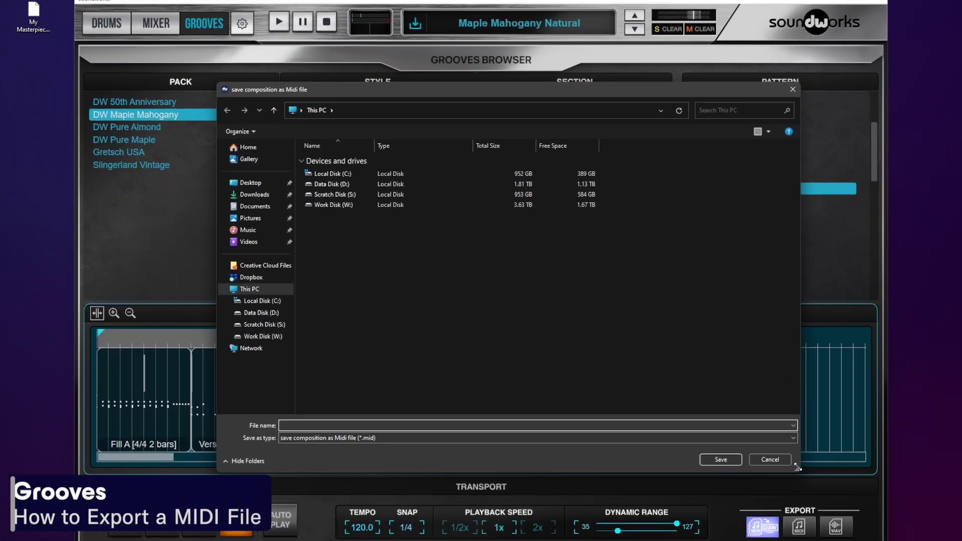
{"action": "left_click", "coordinate": [244, 186]}
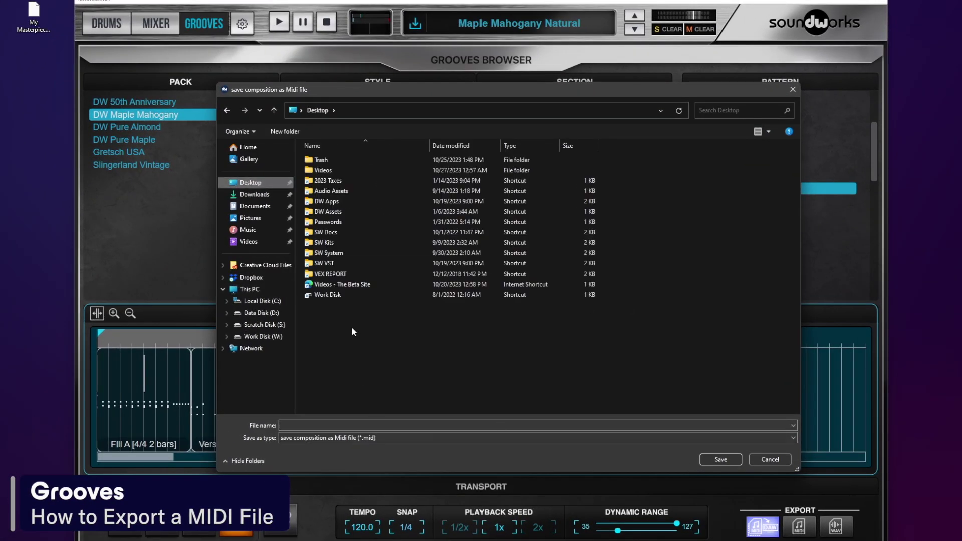
{"action": "type", "text": "My Mid"}
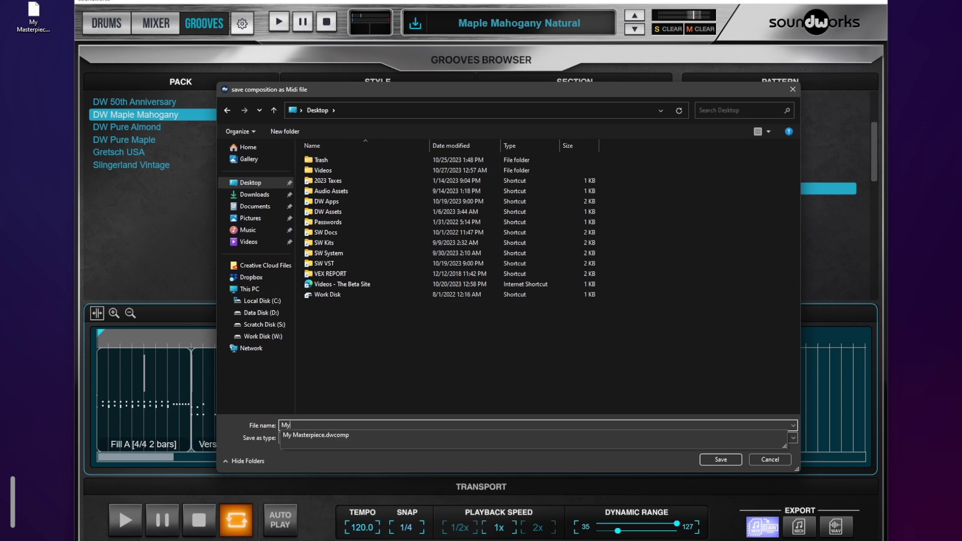
{"action": "type", "text": "i"}
{"action": "key", "text": "Return"}
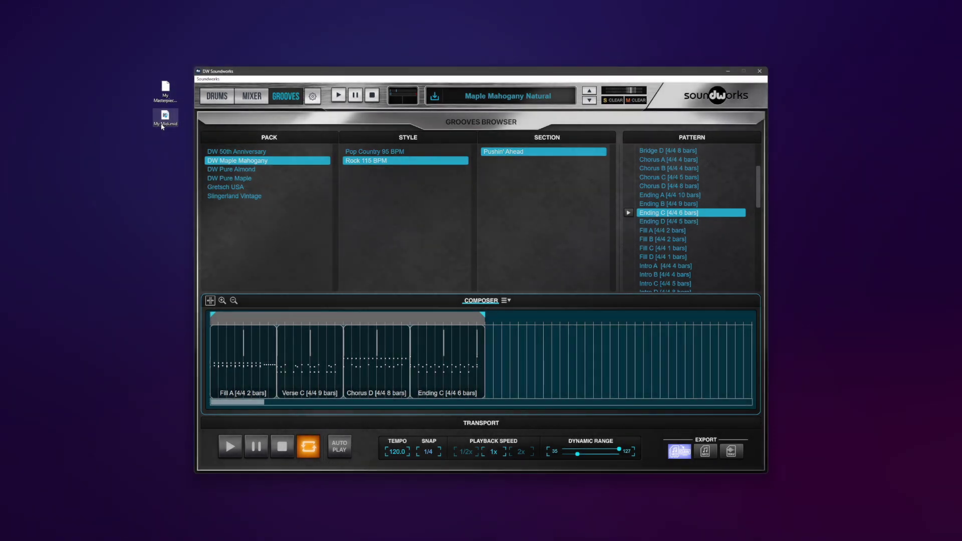
{"action": "left_click", "coordinate": [162, 125]}
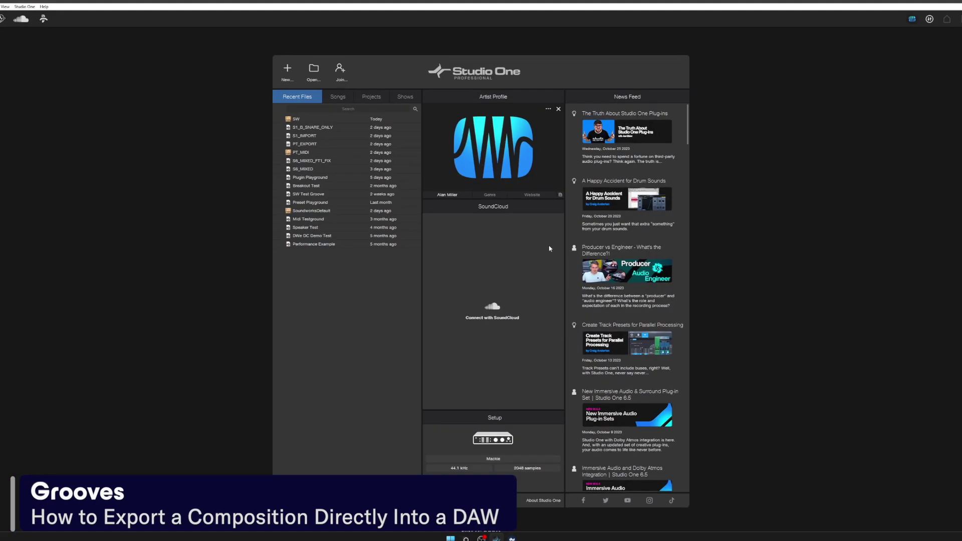
- Drag the composition as MIDI from Soundworks' DAW export button onto the Studio One start page
{"action": "key", "text": "alt+Tab"}
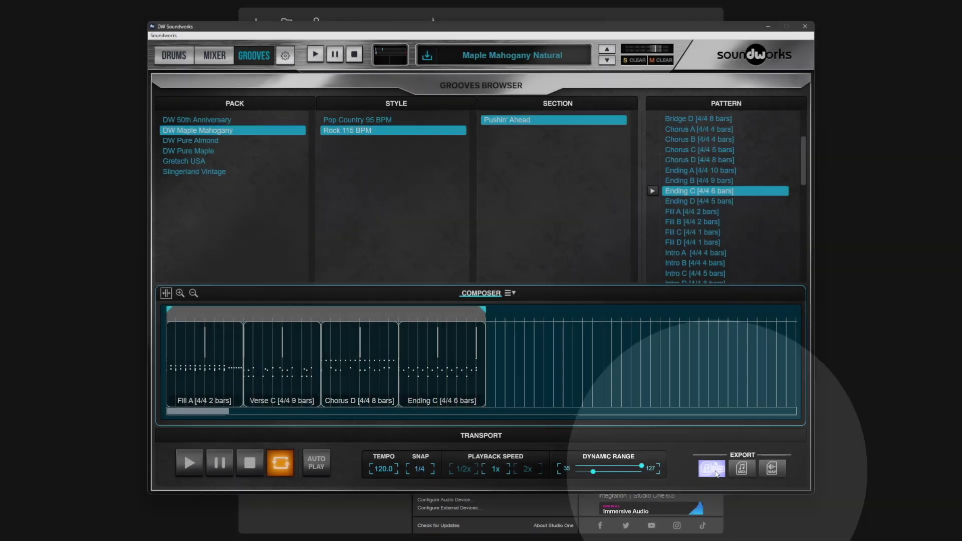
{"action": "left_click_drag", "start_coordinate": [719, 469], "coordinate": [4, 18]}
{"action": "left_click_drag", "start_coordinate": [76, 69], "coordinate": [68, 59]}
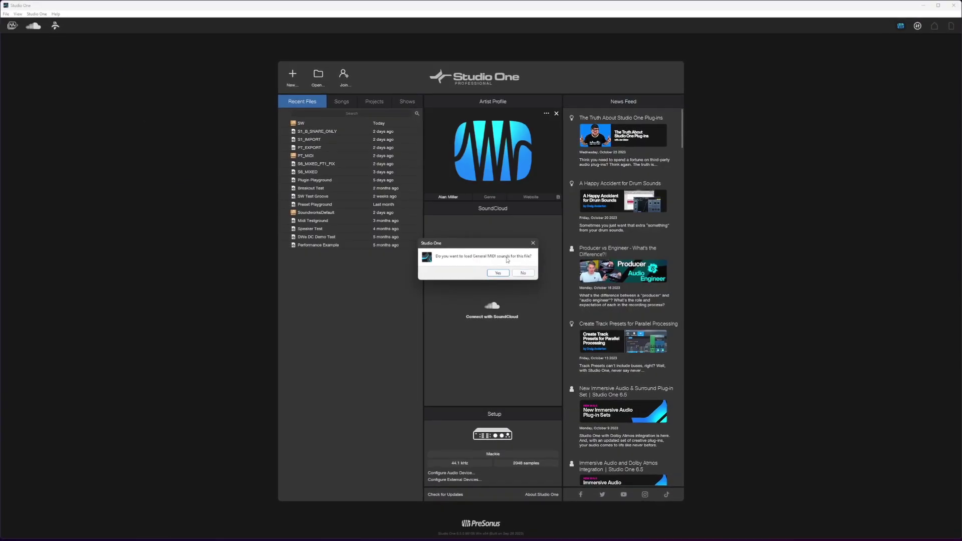
- Decline loading General MIDI sounds and colour the drum track violet
{"action": "left_click", "coordinate": [523, 273]}
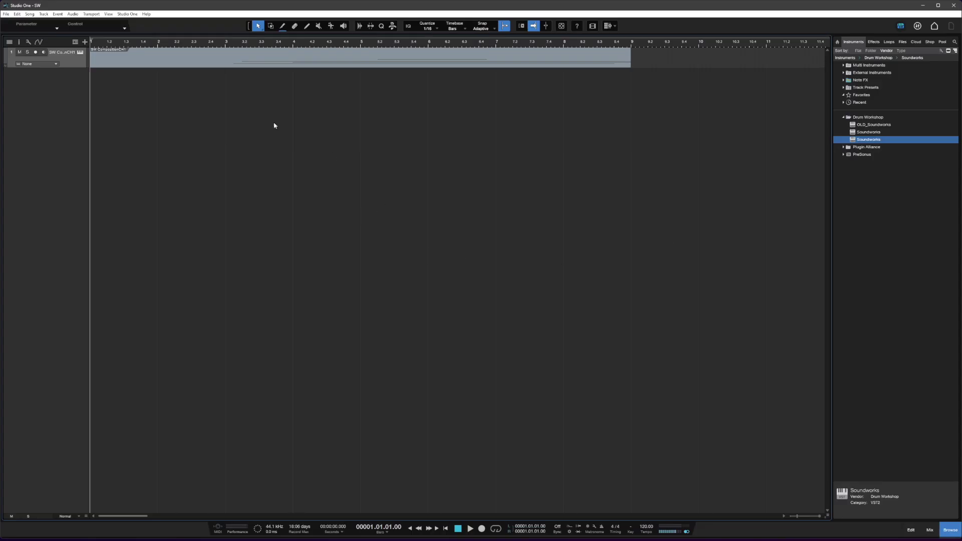
{"action": "left_click", "coordinate": [5, 56]}
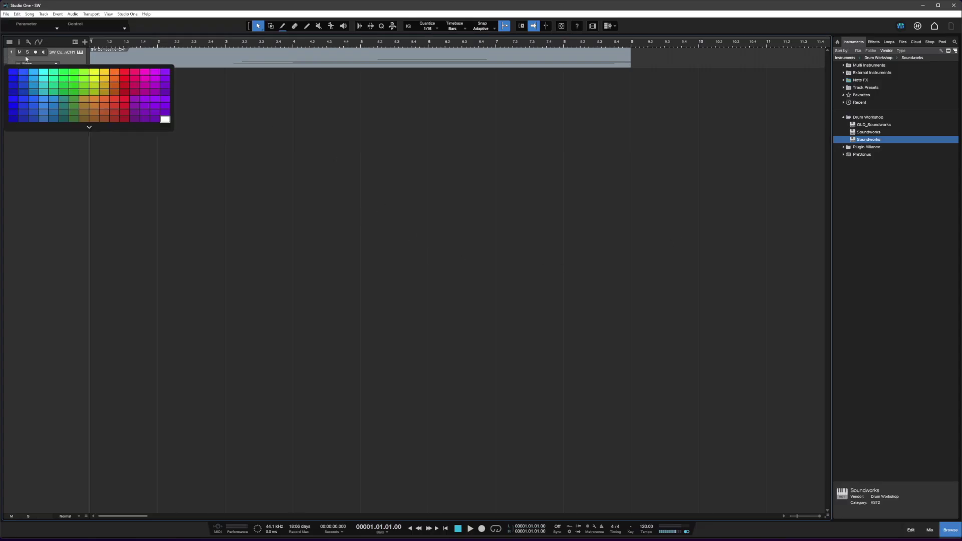
{"action": "left_click", "coordinate": [156, 102]}
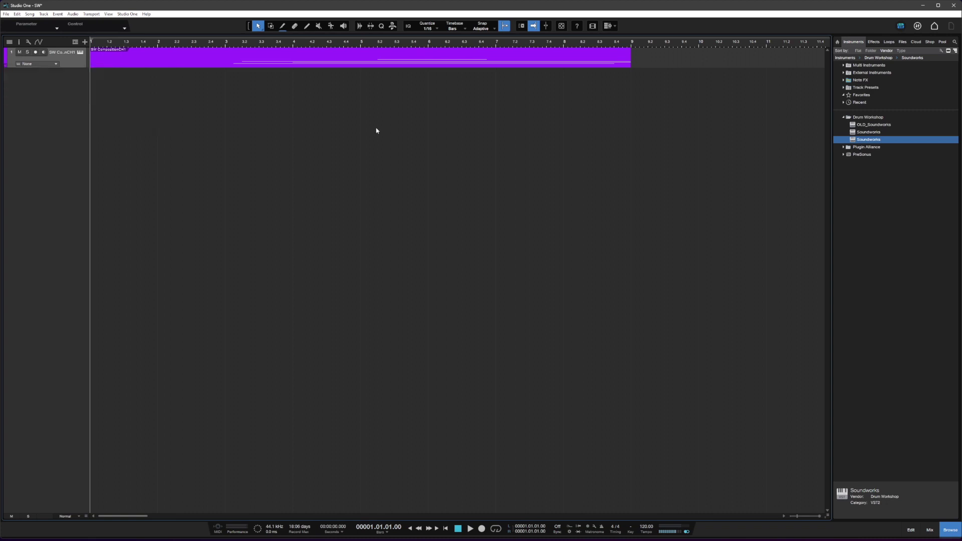
- Open the drum part in an enlarged, zoomed-out note editor and load Soundworks onto the track
{"action": "double_click", "coordinate": [197, 66]}
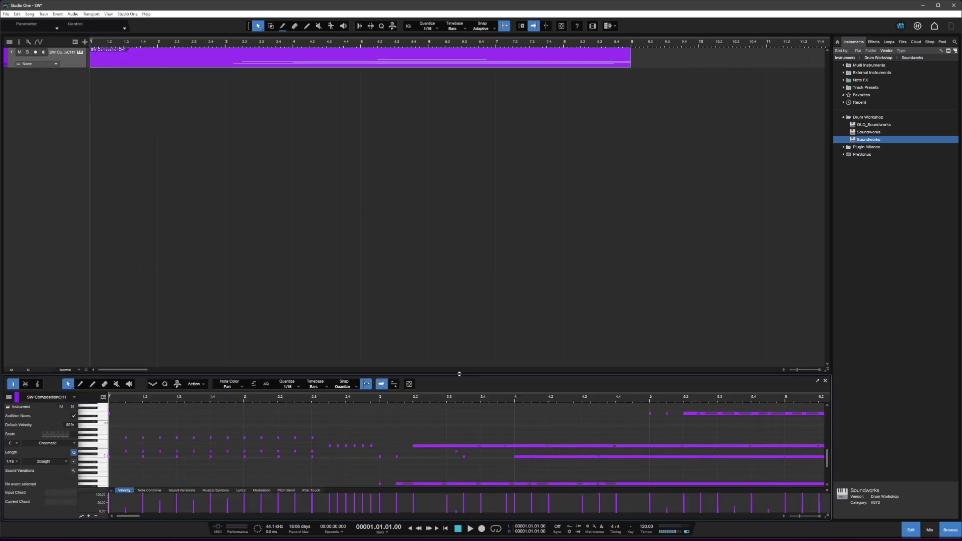
{"action": "left_click_drag", "start_coordinate": [459, 374], "coordinate": [389, 237]}
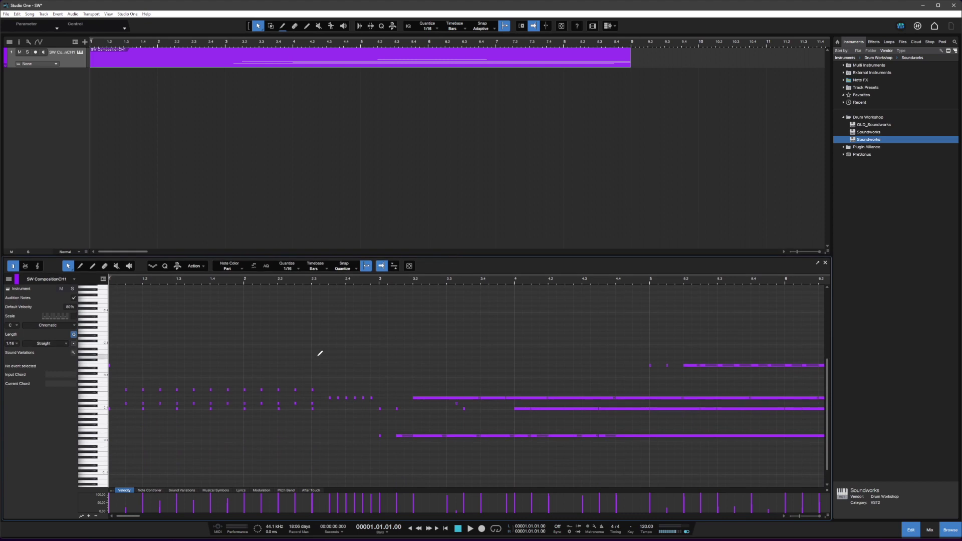
{"action": "key", "text": "w"}
{"action": "key", "text": "w"}
{"action": "key", "text": "w"}
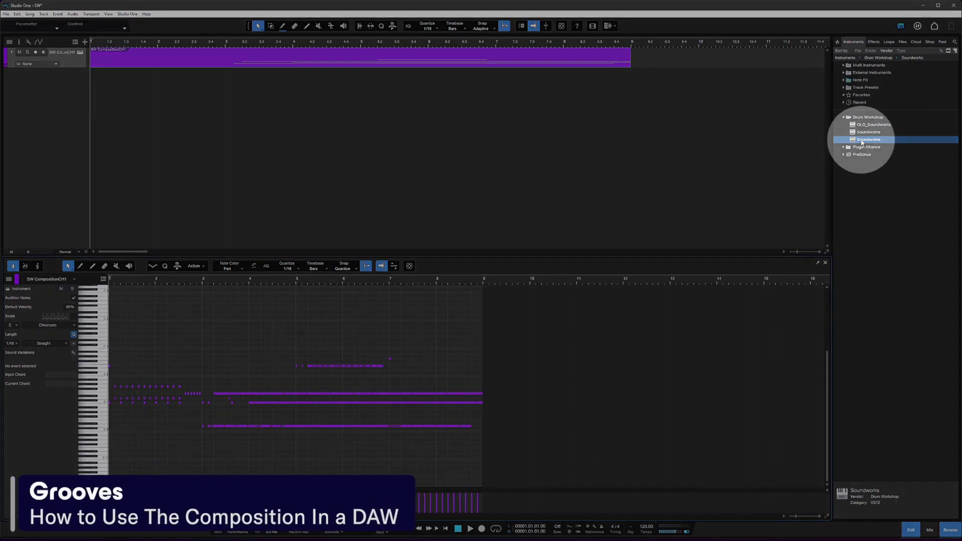
{"action": "left_click_drag", "start_coordinate": [859, 140], "coordinate": [80, 58]}
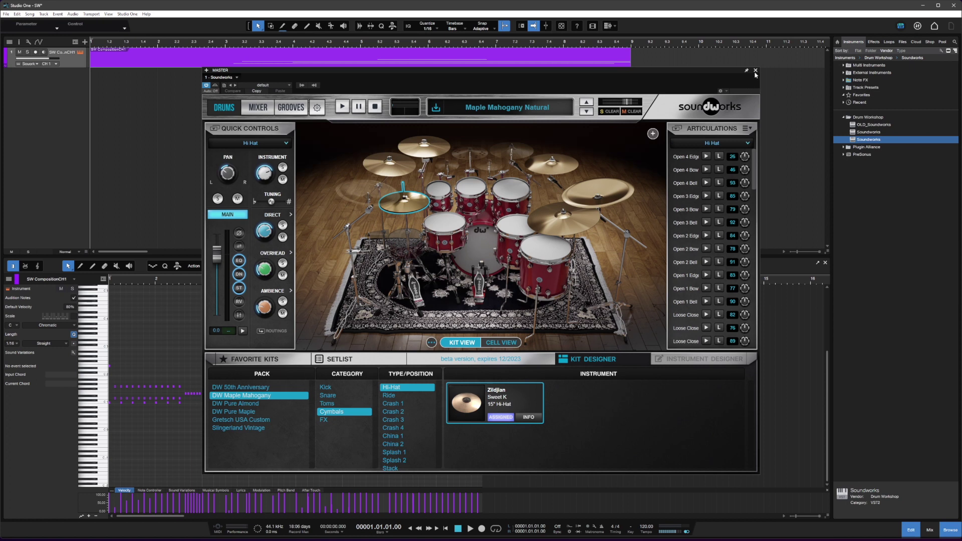
- Show the part in drum view with Soundworks pitch names and taller rows
{"action": "left_click", "coordinate": [755, 71]}
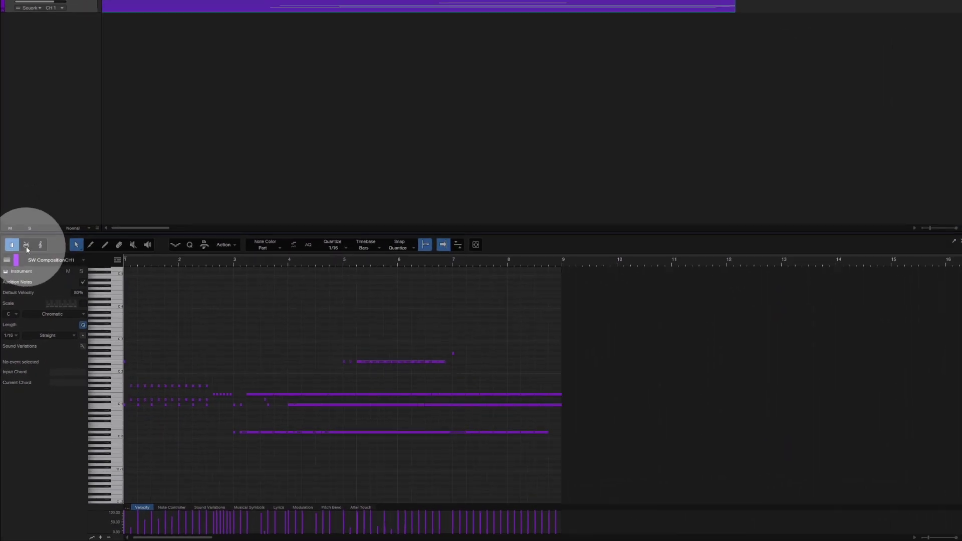
{"action": "left_click", "coordinate": [25, 266]}
{"action": "left_click", "coordinate": [145, 260]}
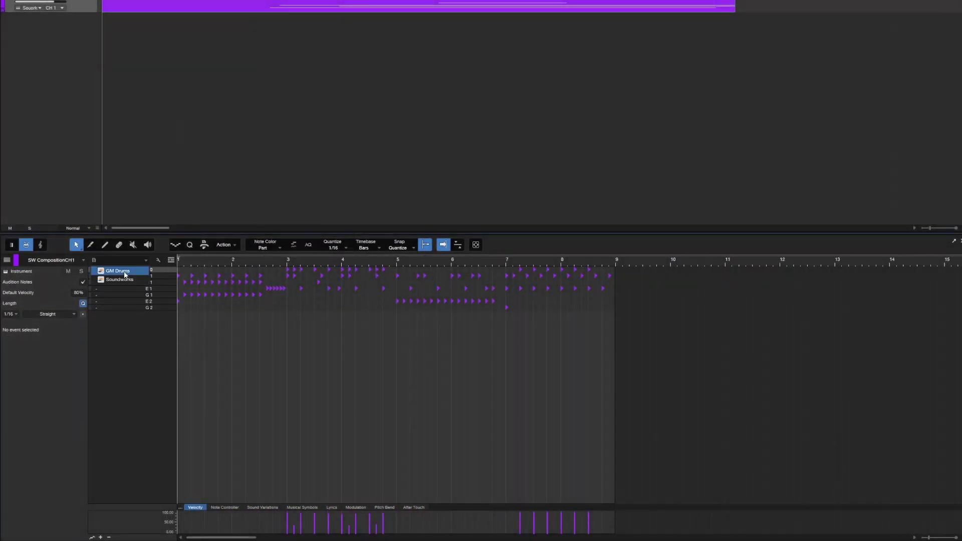
{"action": "left_click", "coordinate": [119, 279]}
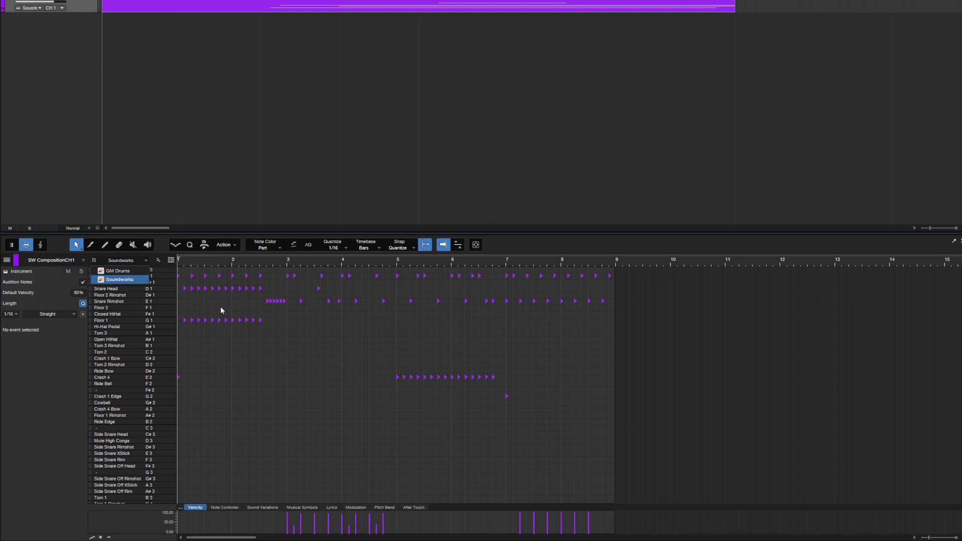
{"action": "scroll", "coordinate": [242, 319], "scroll_direction": "up", "scroll_amount": 3}
{"action": "scroll", "coordinate": [241, 319], "scroll_direction": "down", "scroll_amount": 1}
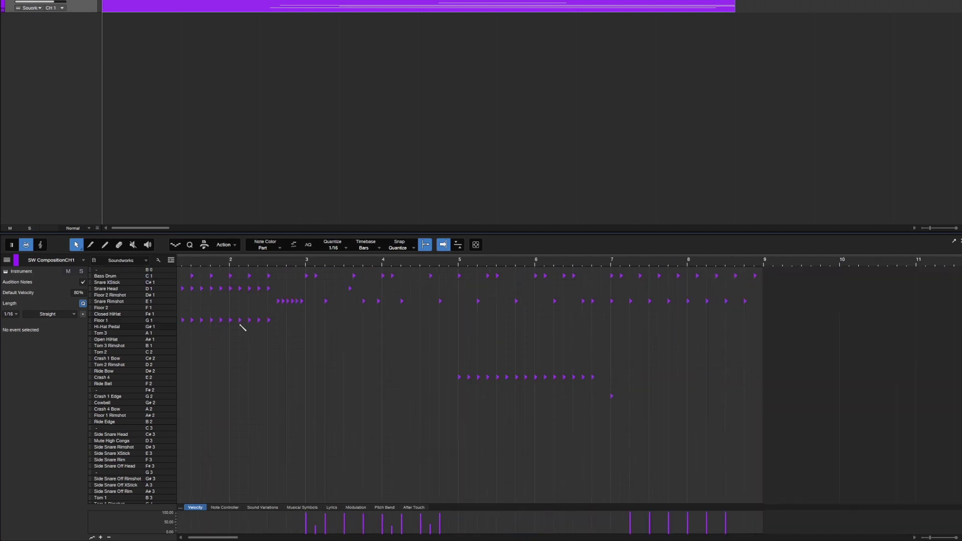
{"action": "key", "text": "shift+e"}
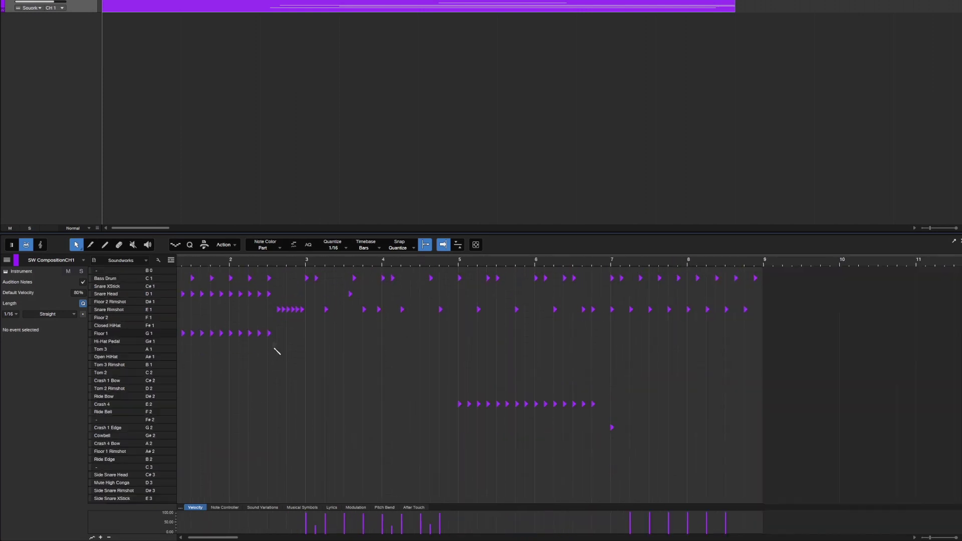
- Bring up the mix console with an enlarged panel and longer faders
{"action": "key", "text": "F3"}
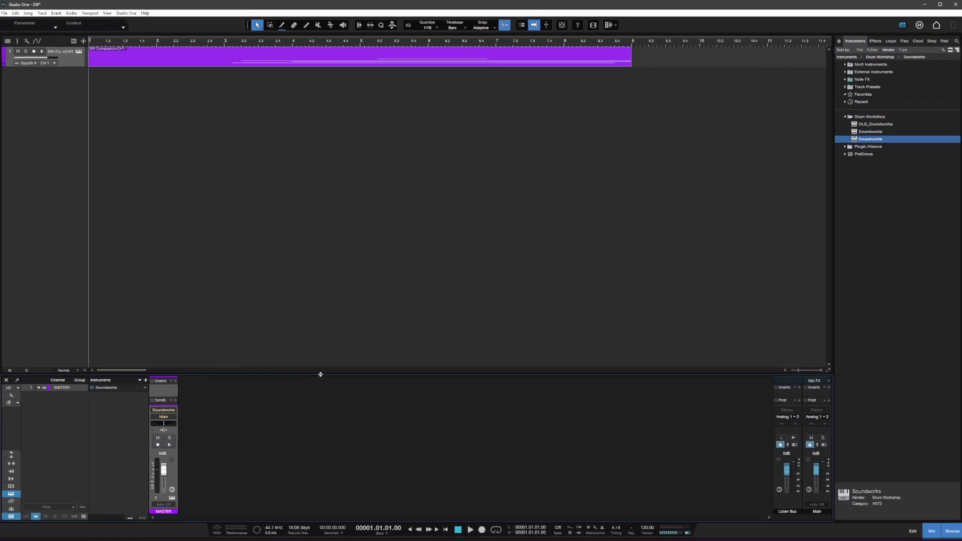
{"action": "left_click_drag", "start_coordinate": [321, 375], "coordinate": [343, 259]}
{"action": "left_click_drag", "start_coordinate": [170, 402], "coordinate": [173, 318]}
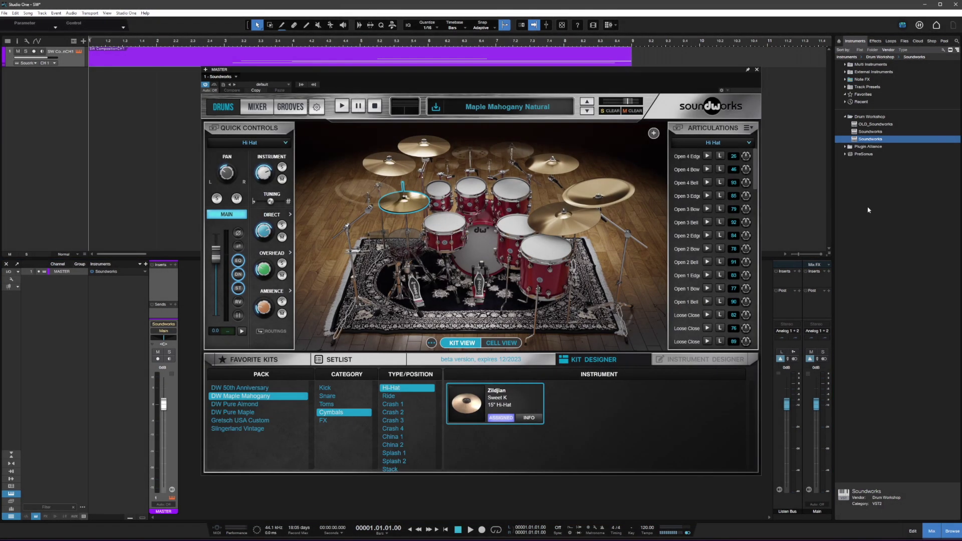
- Play the groove through the Maple Mahogany Natural kit, stopping near bar 6
{"action": "left_click", "coordinate": [819, 294]}
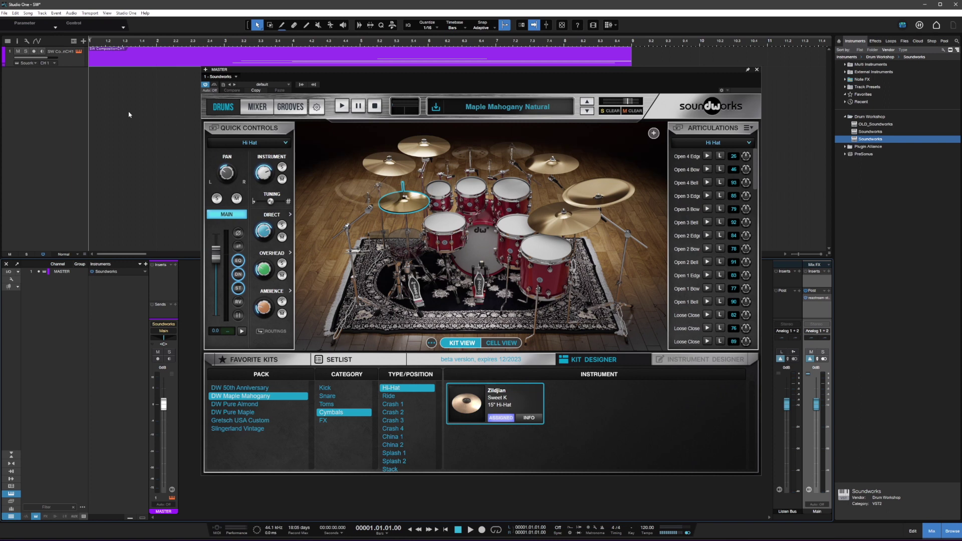
{"action": "key", "text": "space"}
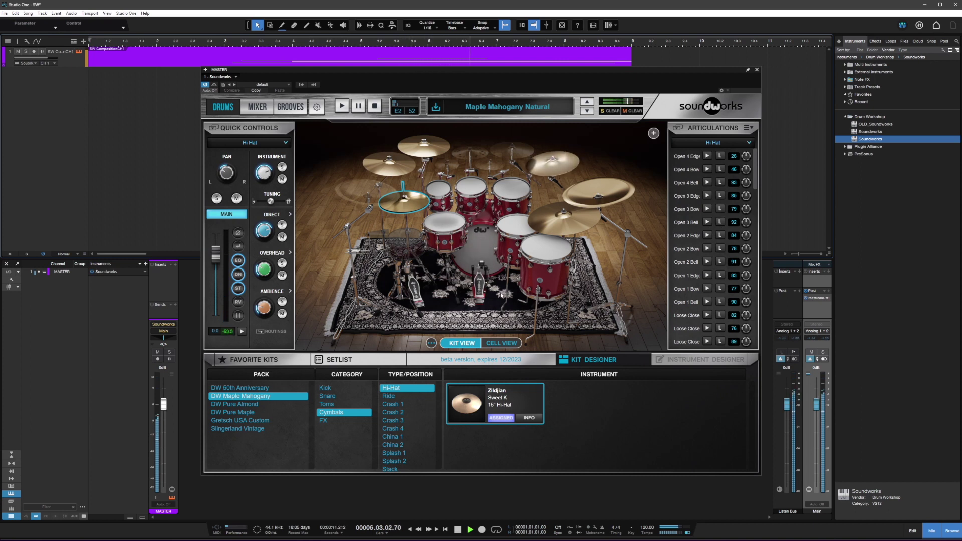
{"action": "key", "text": "space"}
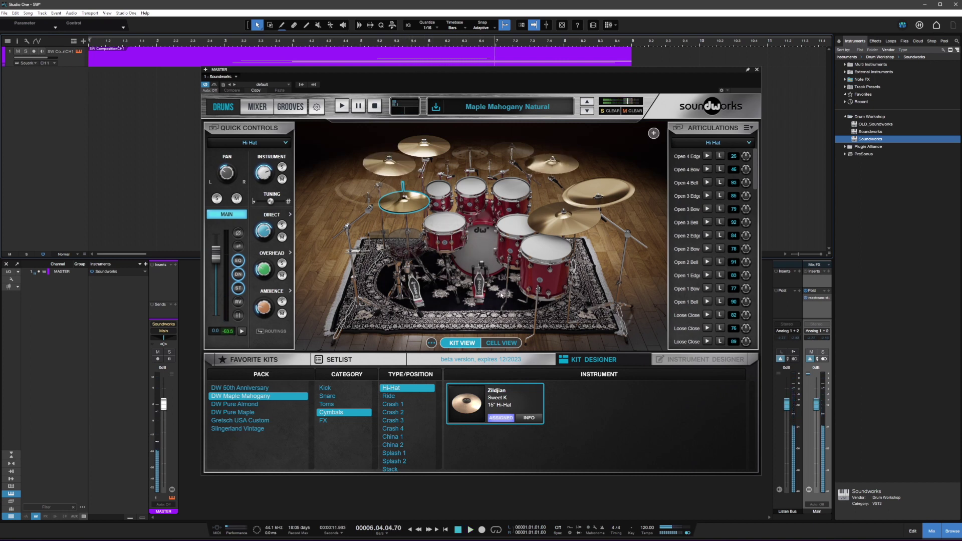
{"action": "left_click", "coordinate": [926, 5]}
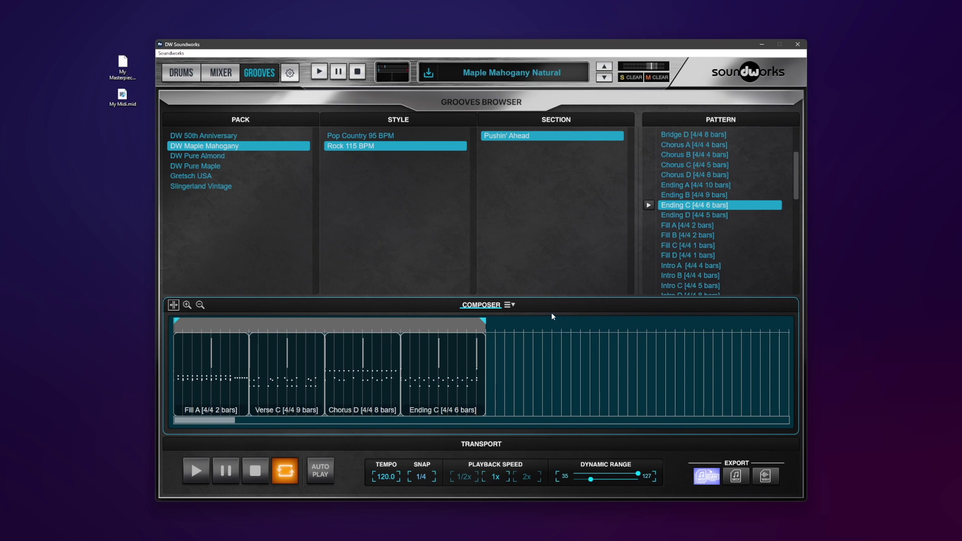
- Choose Clear Composition from the Composer menu to remove all four blocks
{"action": "left_click", "coordinate": [516, 306]}
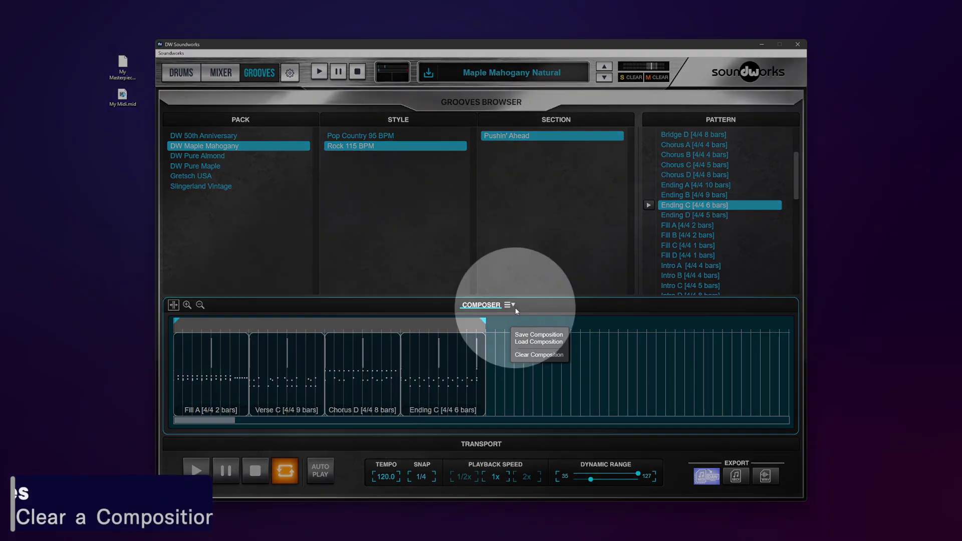
{"action": "left_click", "coordinate": [529, 353]}
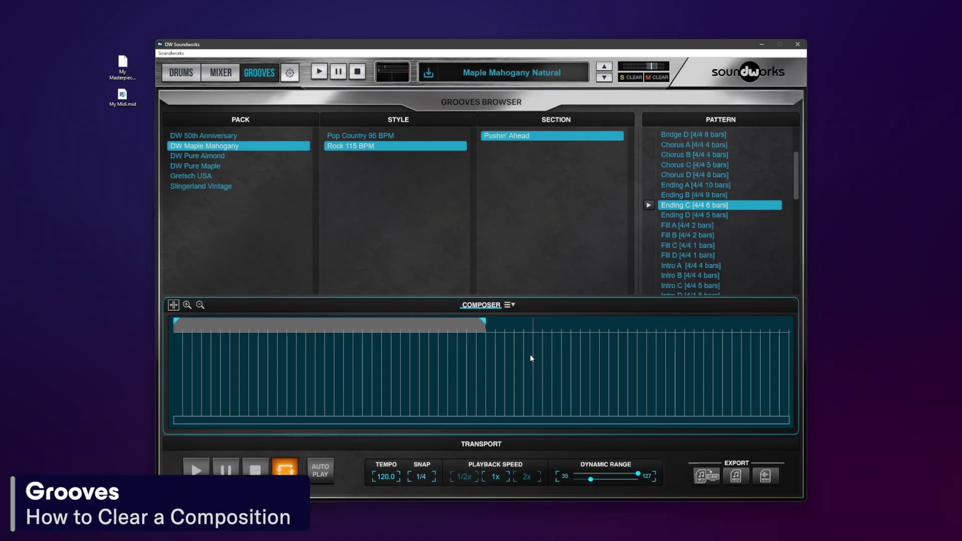